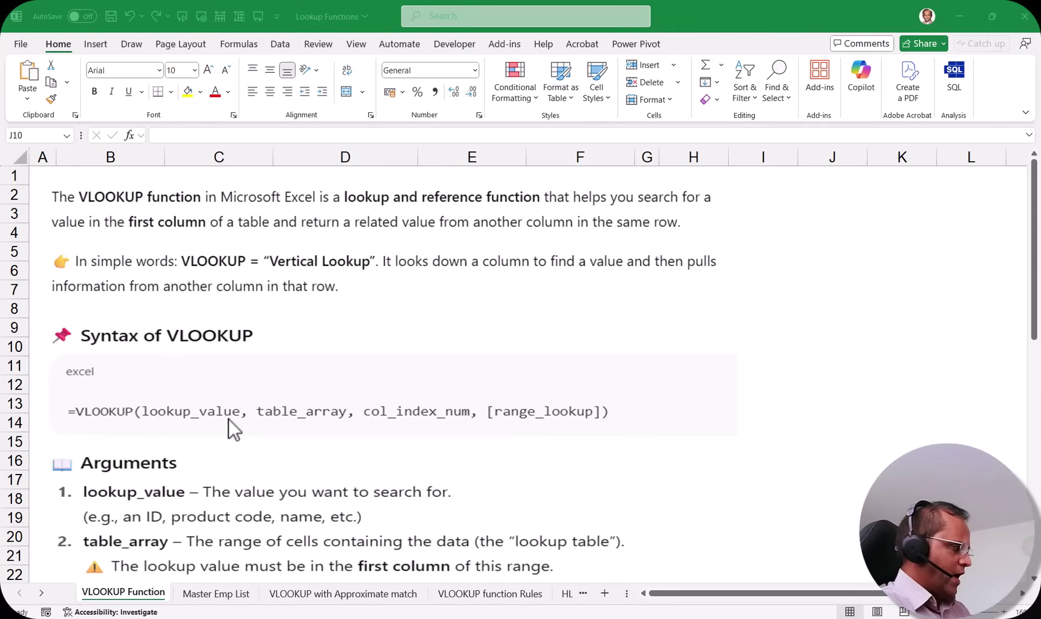
# Read through the VLOOKUP syntax and argument notes down to the employee table below them.
pyautogui.scroll(-3, 228, 418)
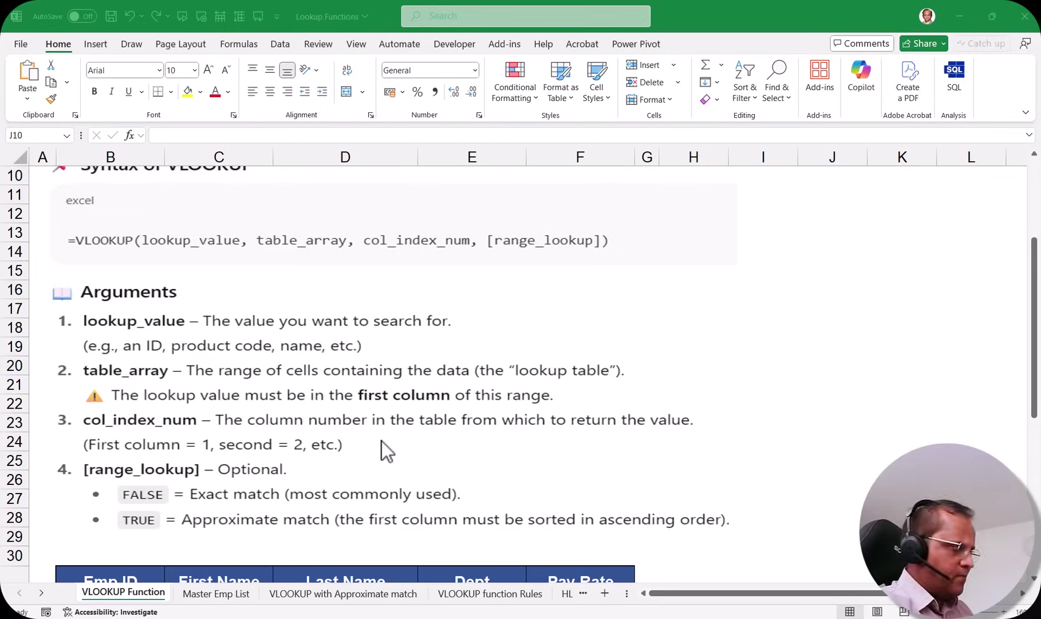
pyautogui.scroll(-1, 35, 226)
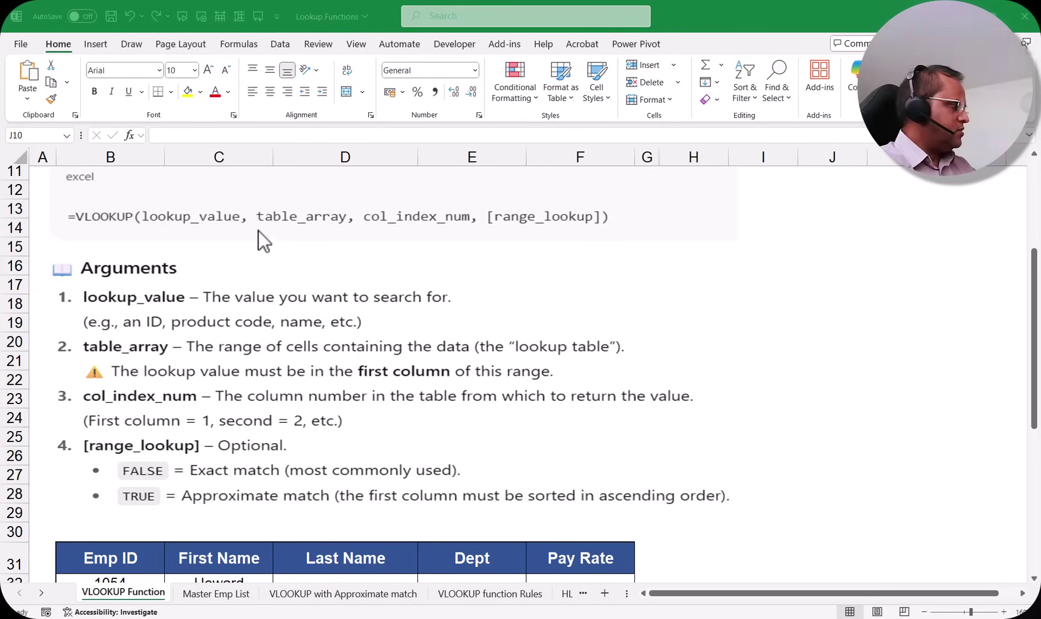
pyautogui.scroll(1, 565, 260)
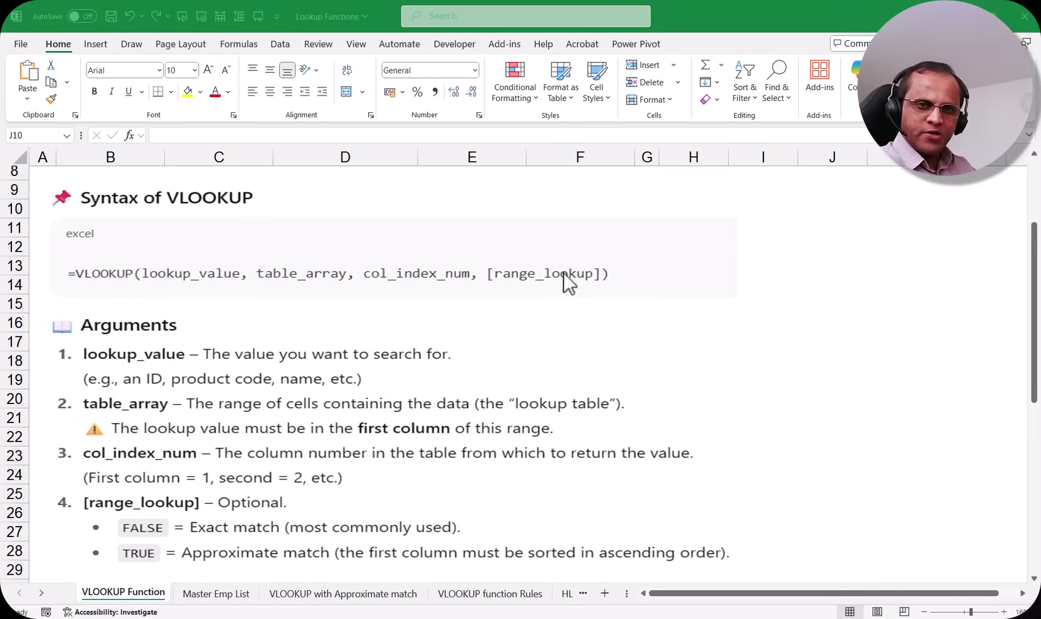
pyautogui.scroll(-6, 564, 272)
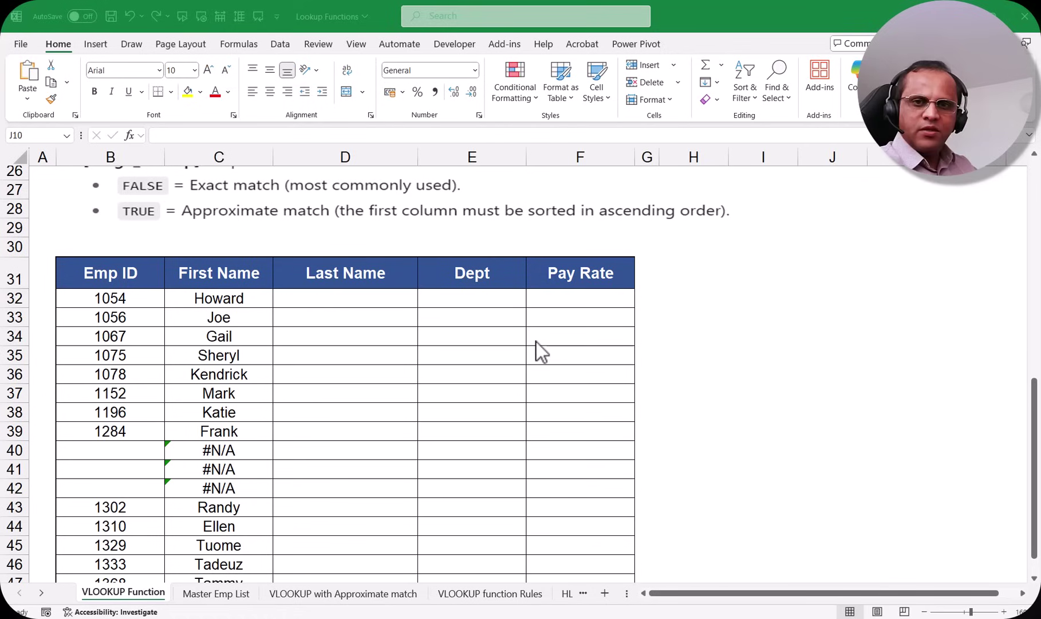
pyautogui.scroll(-1, 154, 261)
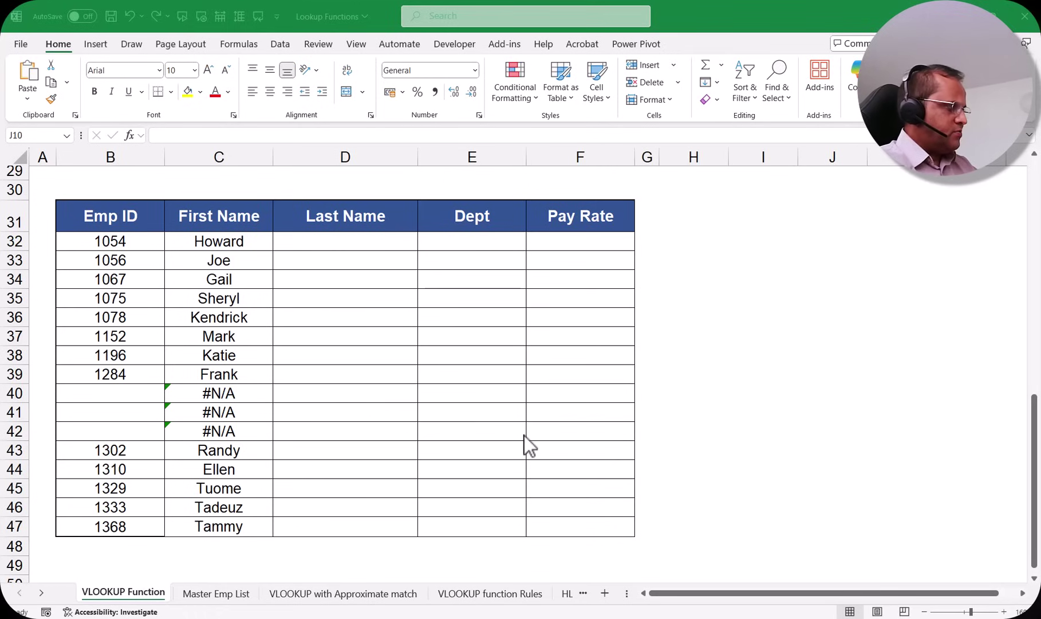
# Examine the Master Emp List sheet, matching the first Emp ID of the VLOOKUP Function sheet to its record and last name.
pyautogui.click(216, 590)
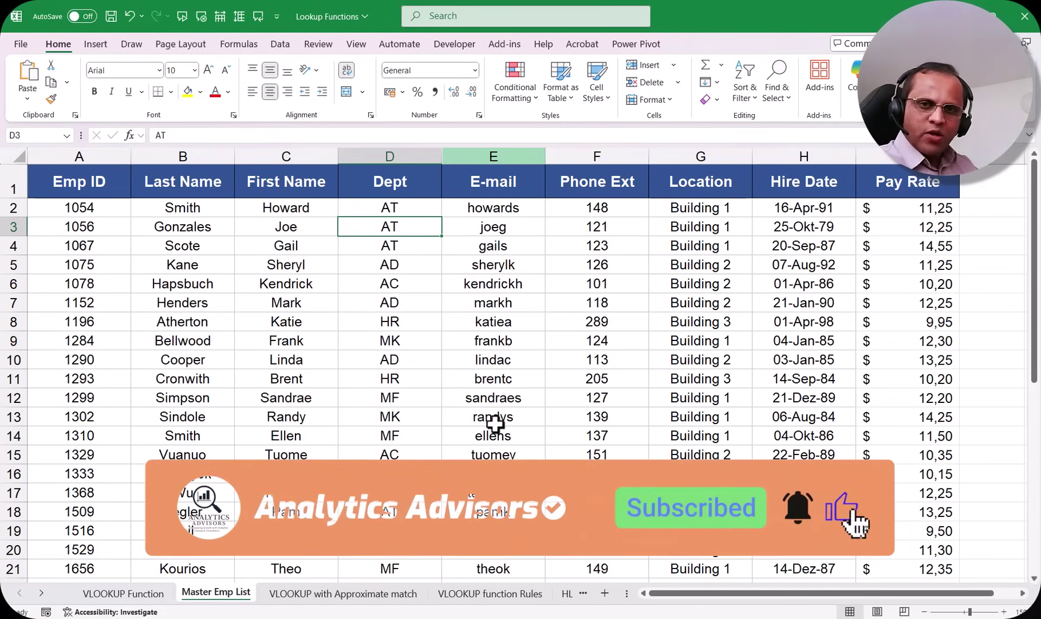
pyautogui.click(126, 593)
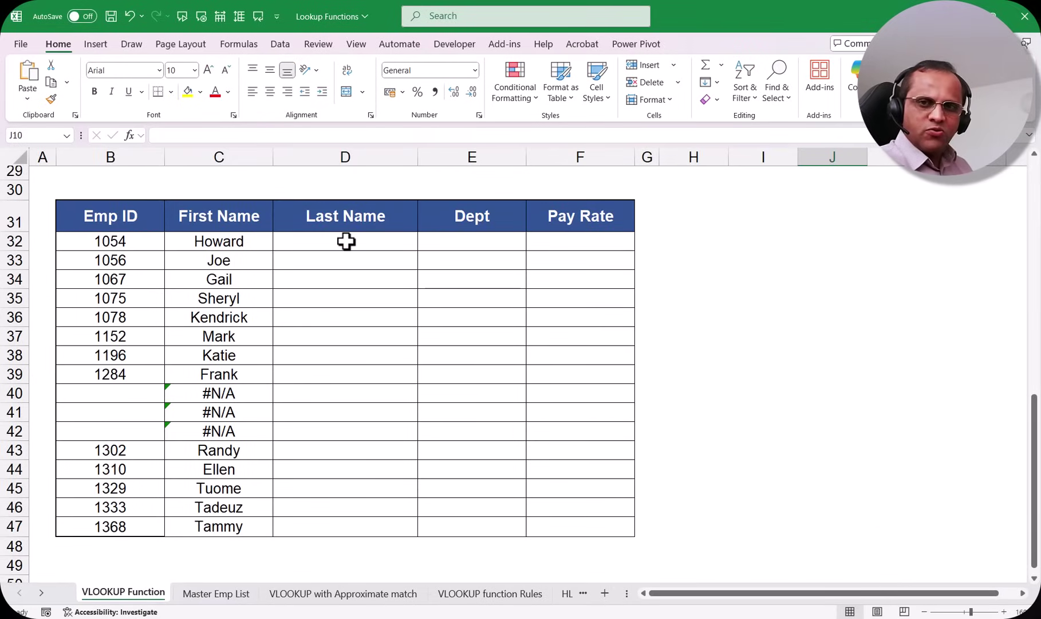
pyautogui.click(116, 241)
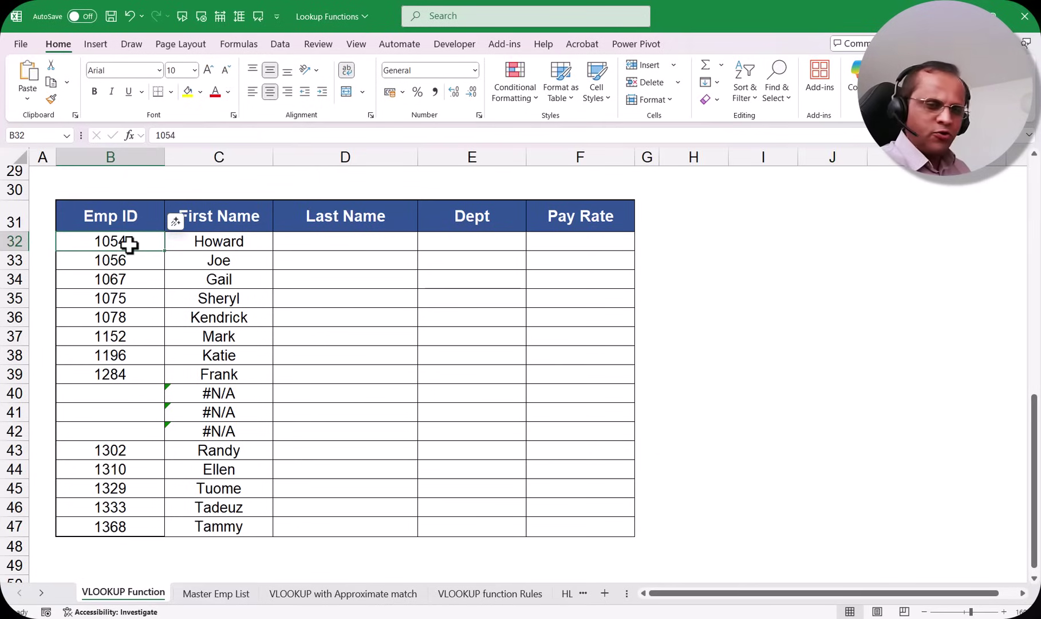
pyautogui.click(210, 595)
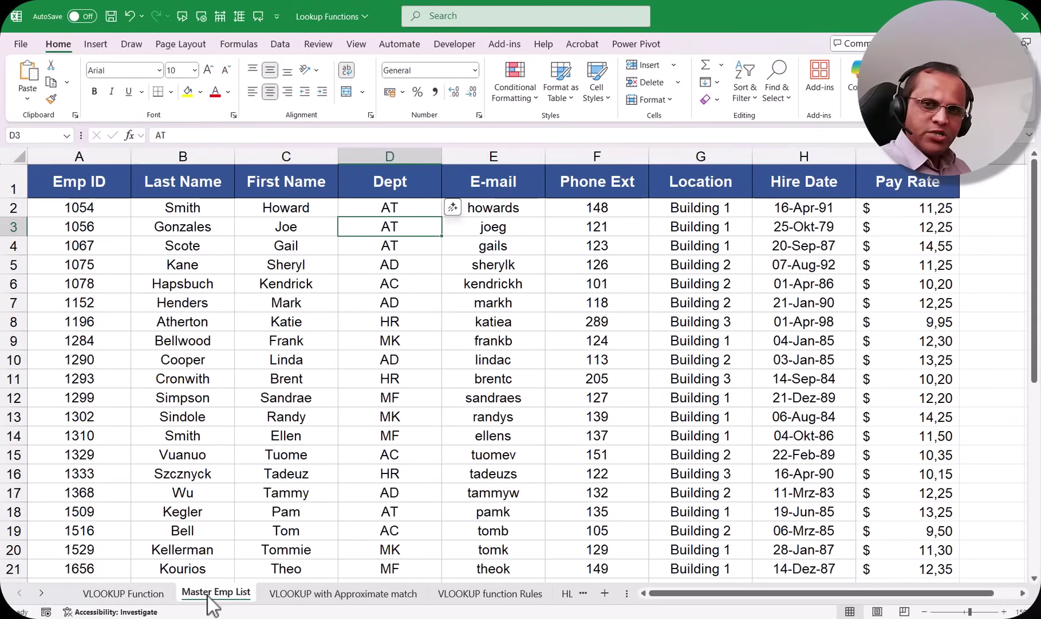
pyautogui.click(92, 183)
pyautogui.hotkey('ctrl', 'shift', 'Down')
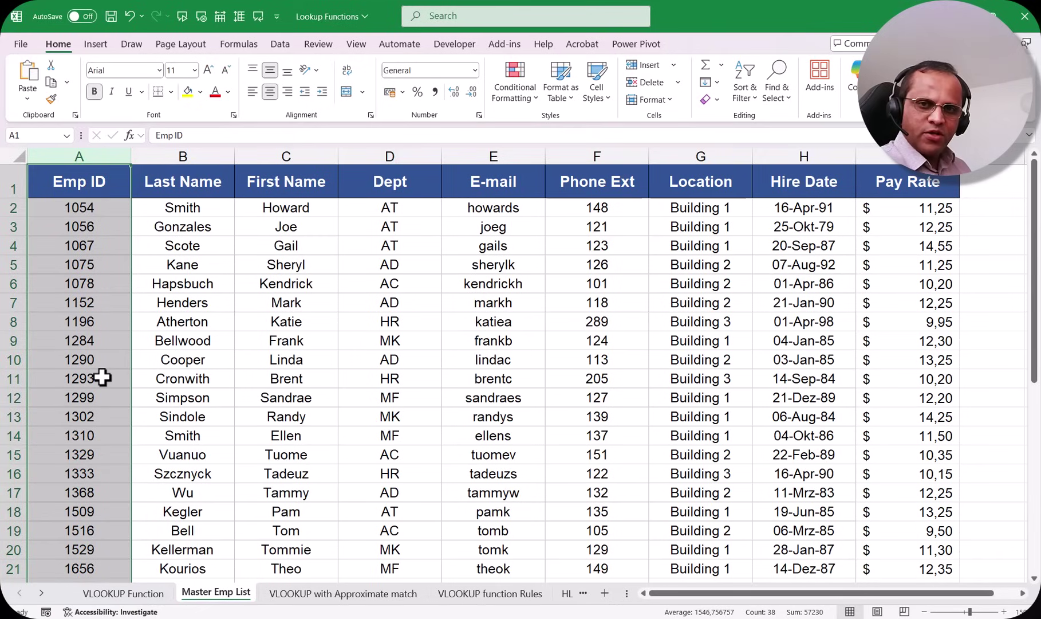
pyautogui.click(77, 210)
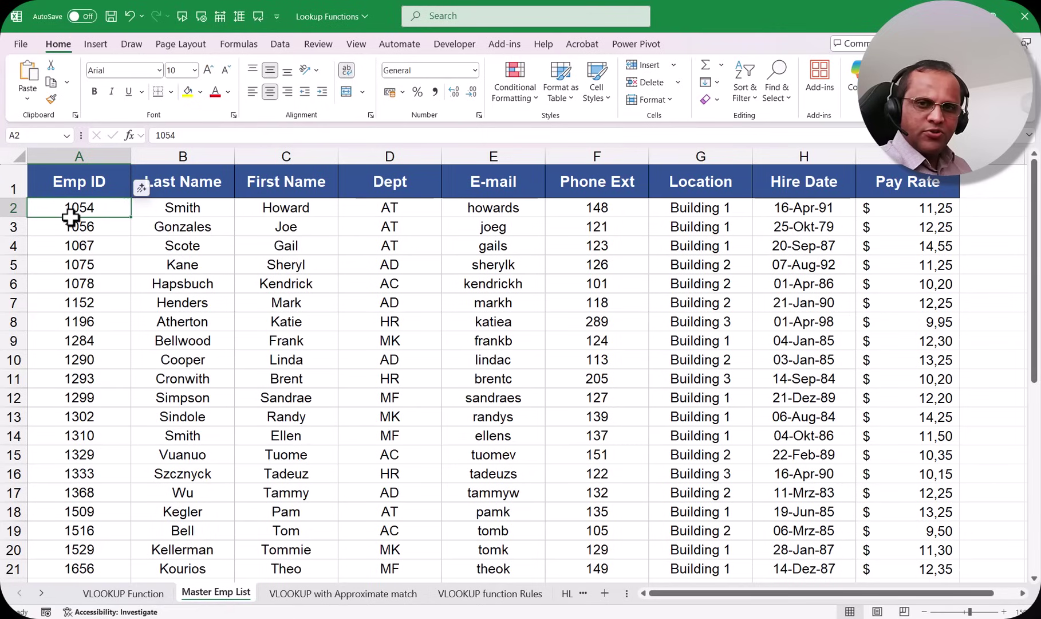
pyautogui.click(184, 212)
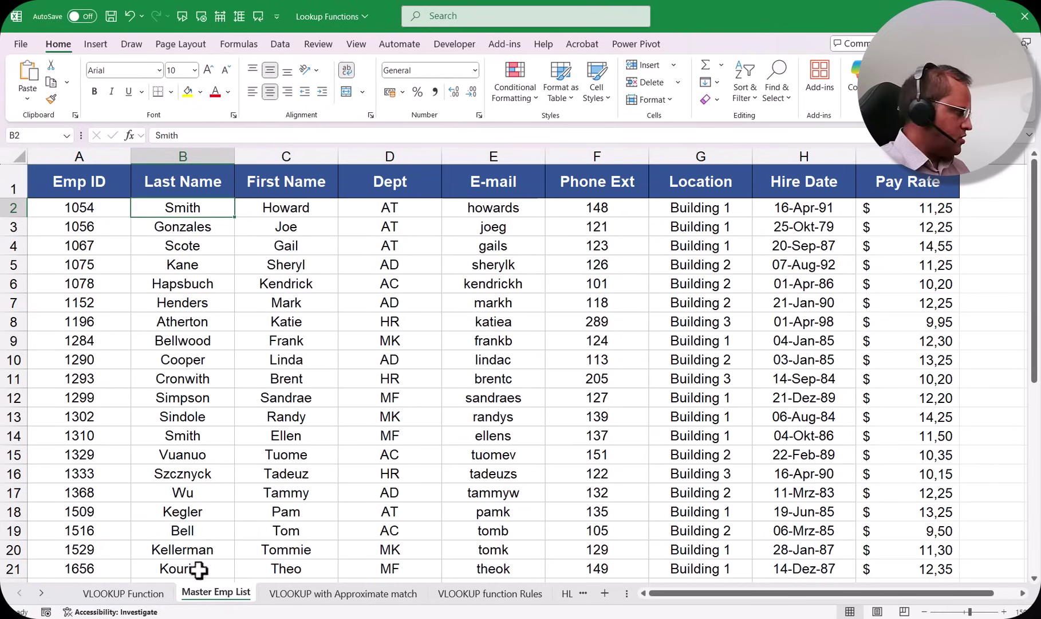
# Enter the first employee's last name as plain text in D32 of the VLOOKUP Function sheet.
pyautogui.click(148, 593)
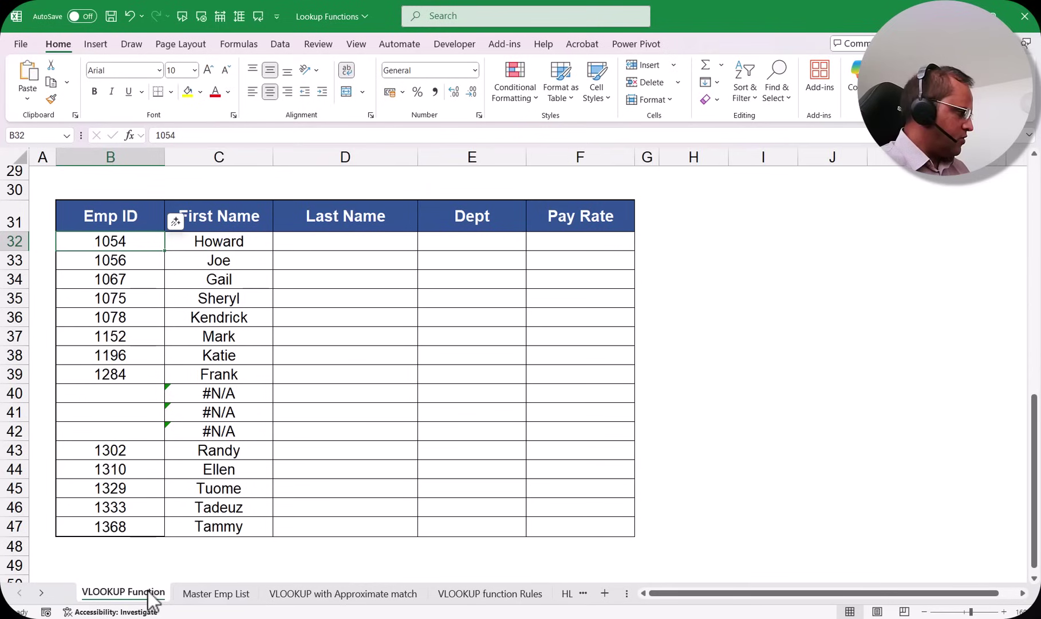
pyautogui.click(335, 242)
pyautogui.write('Smith')
pyautogui.press('Tab')
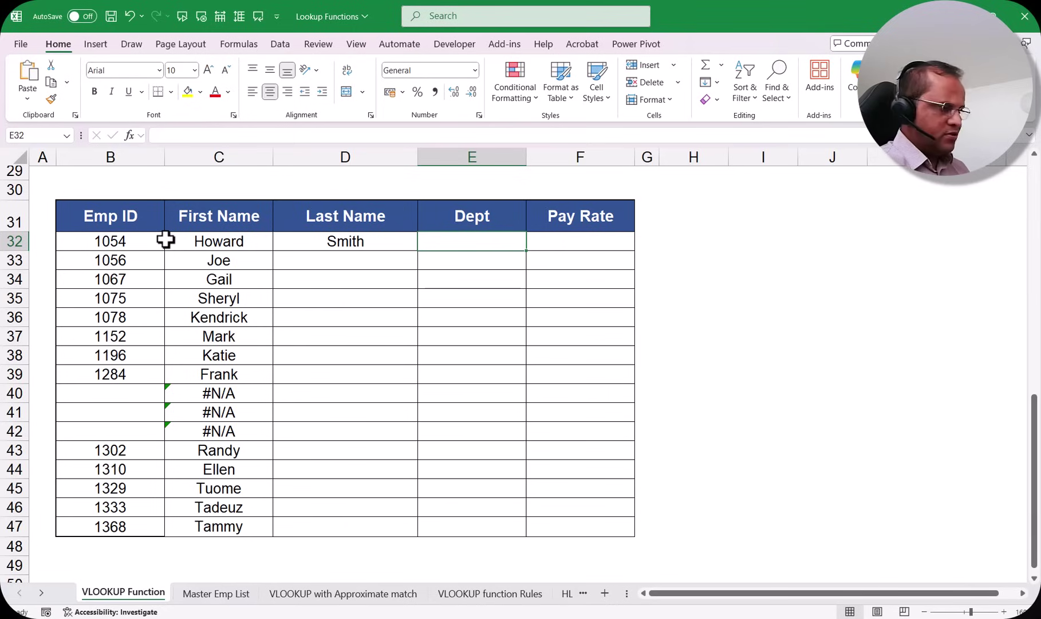
# Trace the first employee's Emp ID into the Master Emp List sheet and examine its row from Emp ID through E-mail.
pyautogui.click(124, 240)
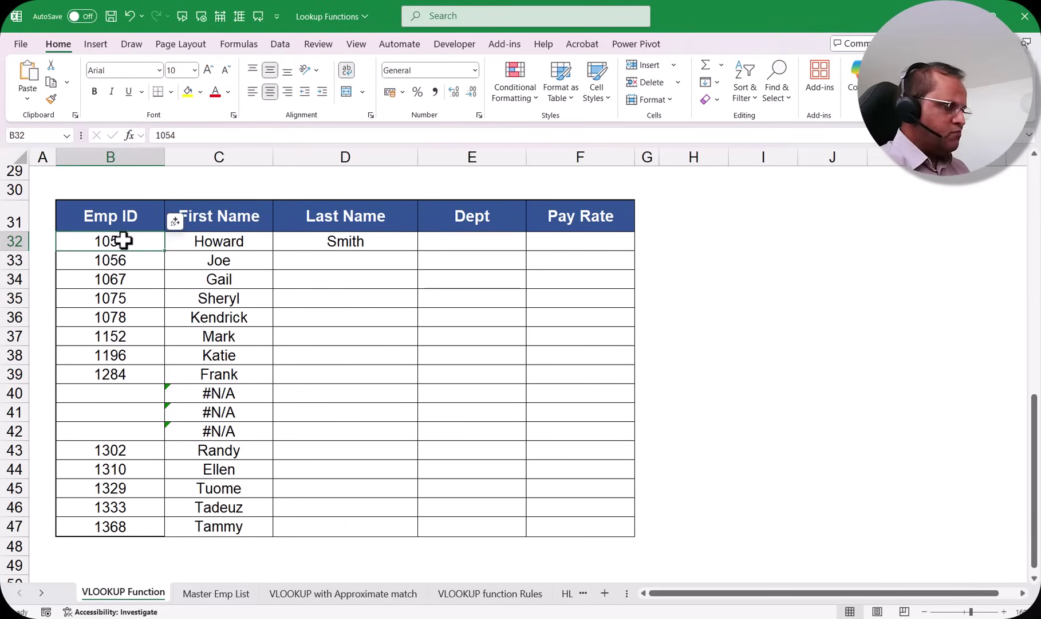
pyautogui.click(230, 591)
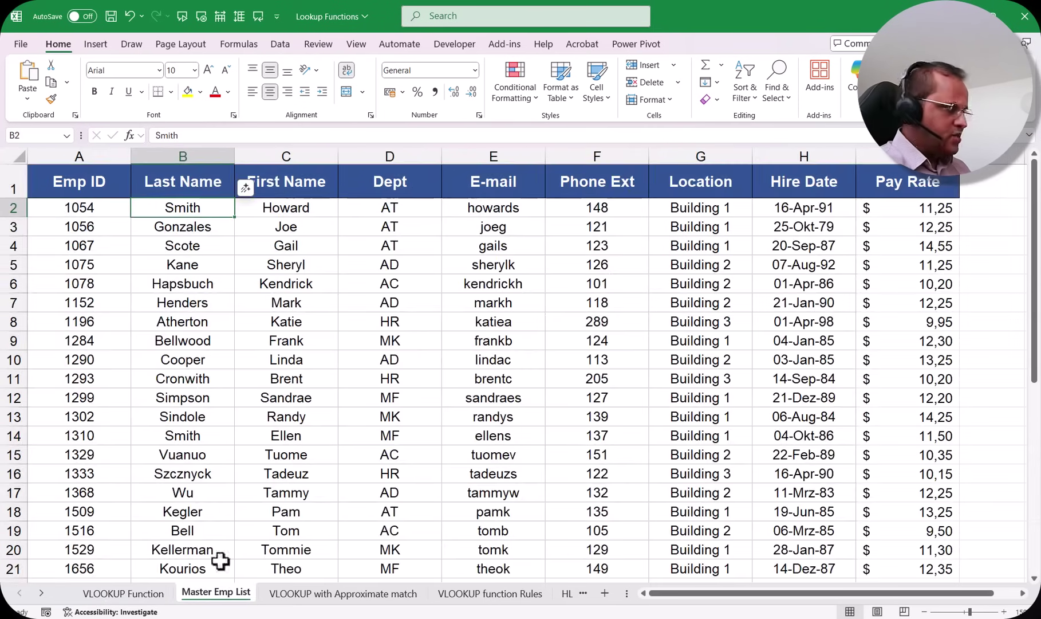
pyautogui.click(102, 149)
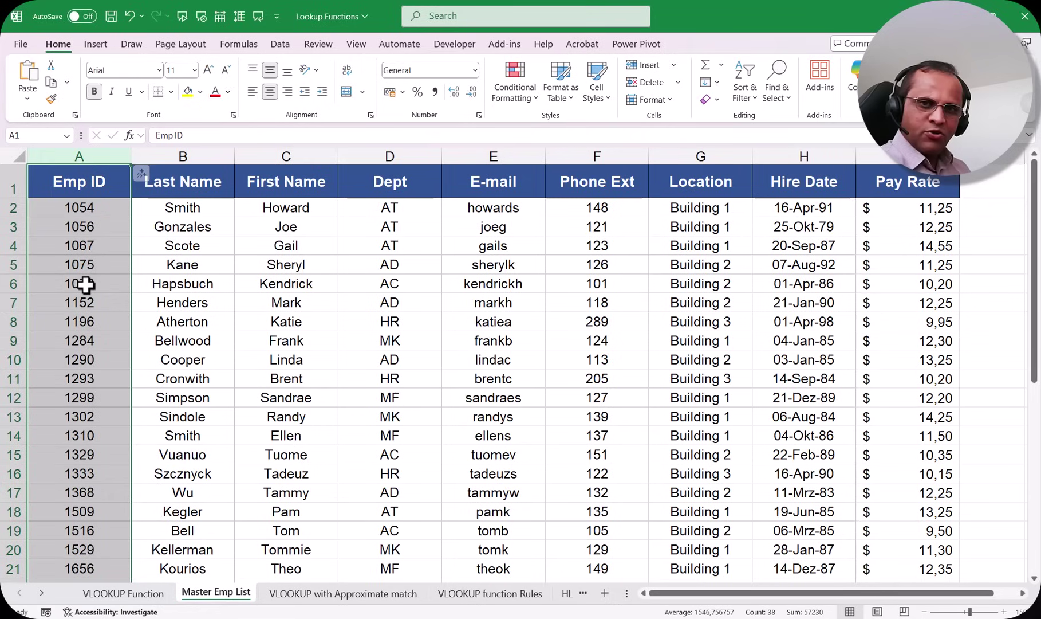
pyautogui.click(81, 206)
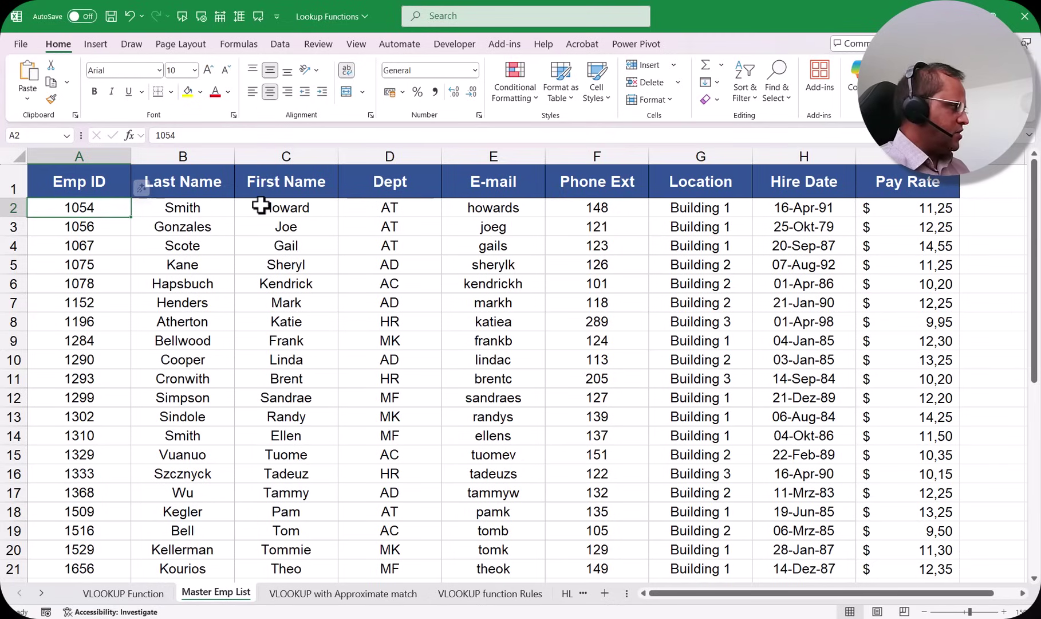
pyautogui.click(197, 206)
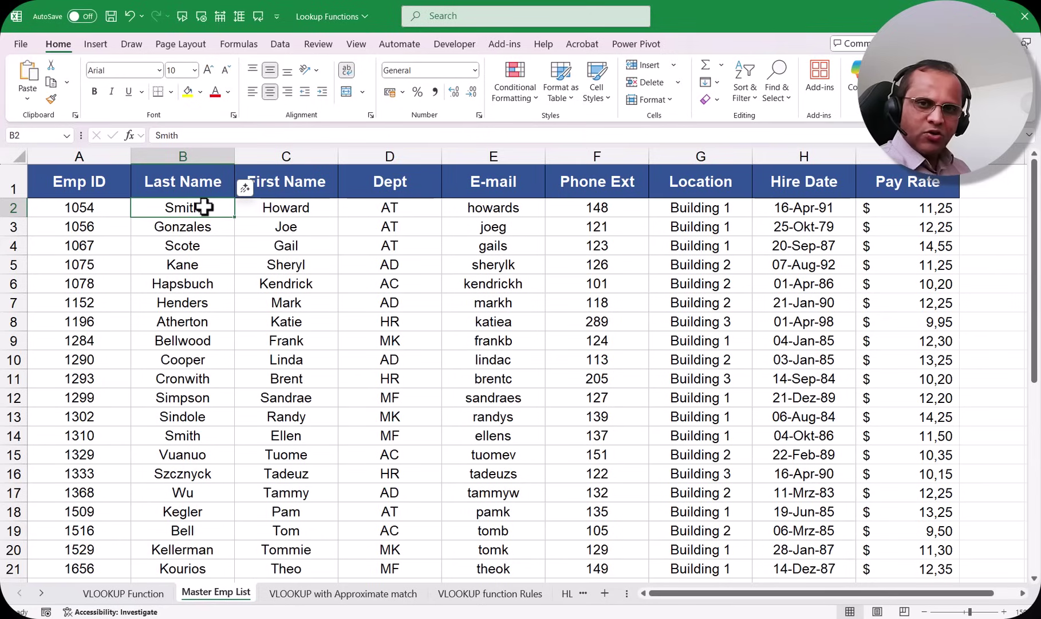
pyautogui.click(298, 208)
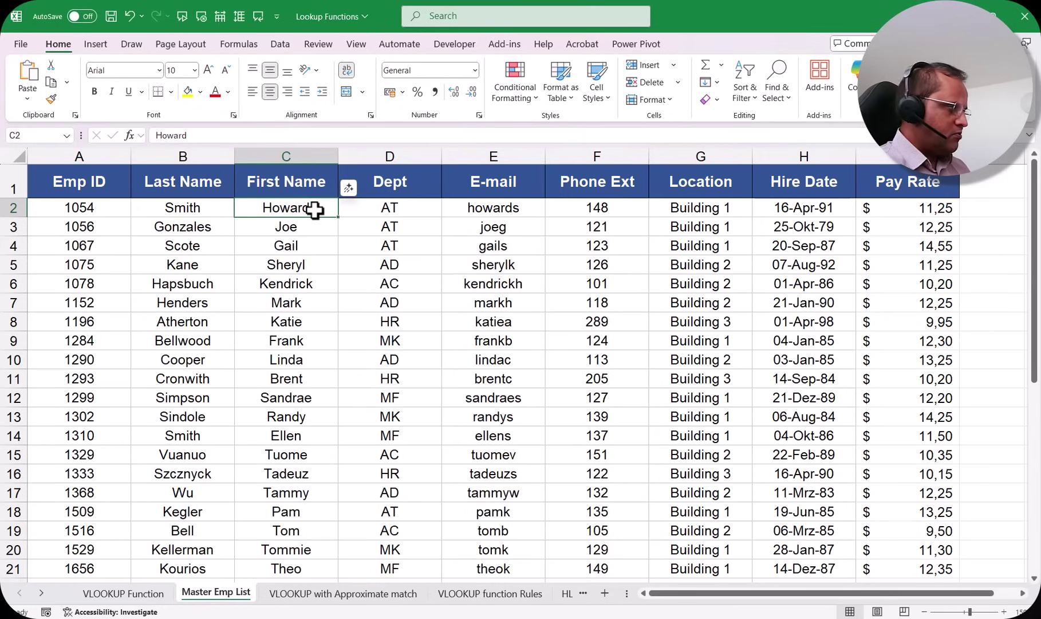
pyautogui.click(397, 208)
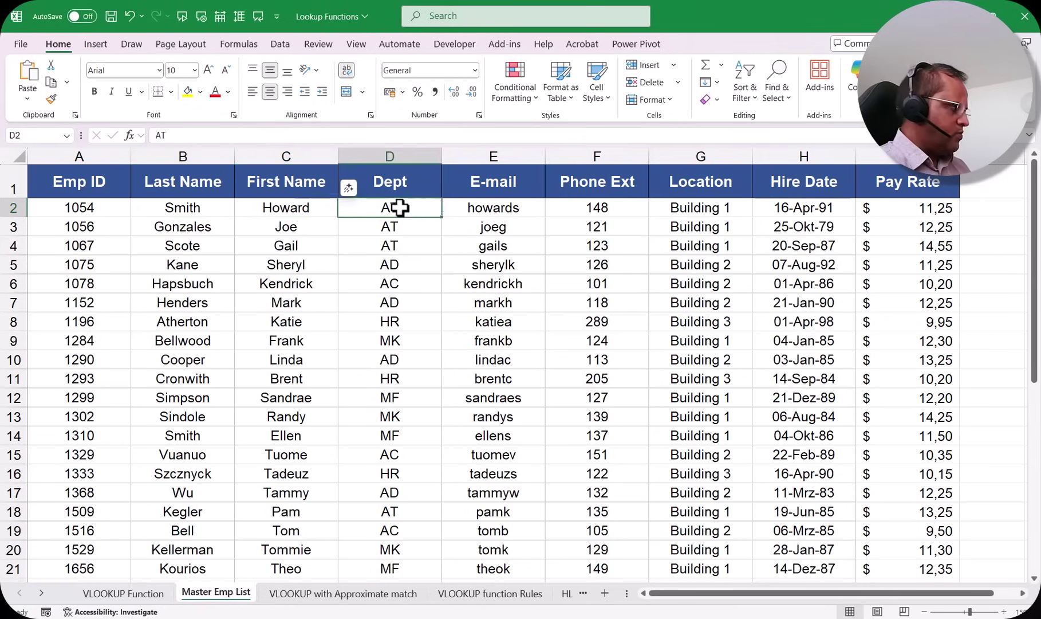
pyautogui.click(461, 208)
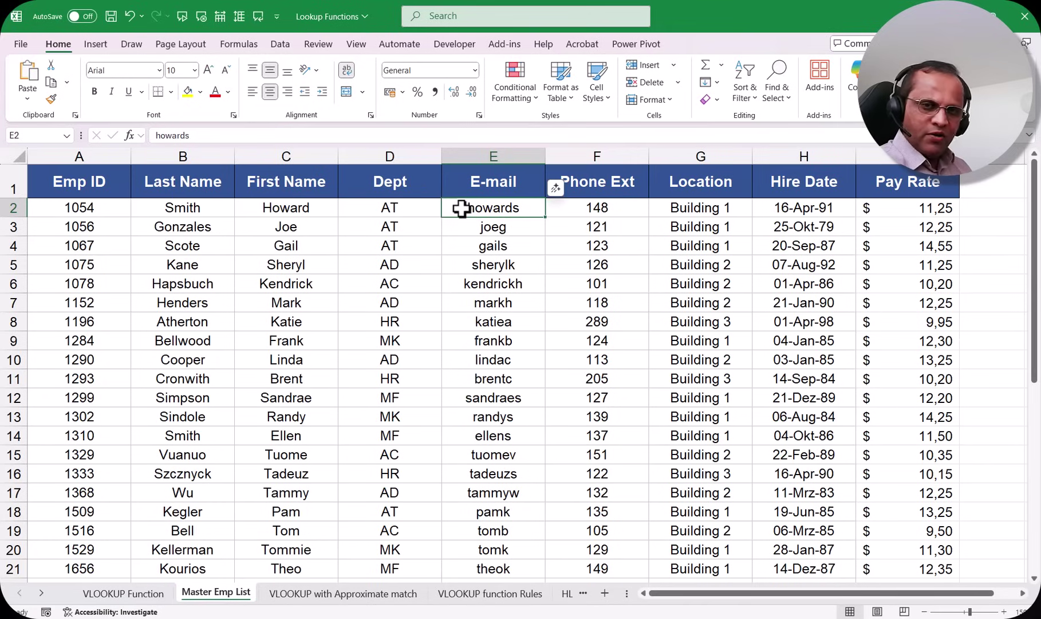
# Copy the last name from B2 of Master Emp List into D32 of the VLOOKUP Function sheet, and clear D32 again.
pyautogui.click(169, 206)
pyautogui.hotkey('ctrl', 'c')
pyautogui.click(123, 593)
pyautogui.click(345, 241)
pyautogui.hotkey('ctrl', 'v')
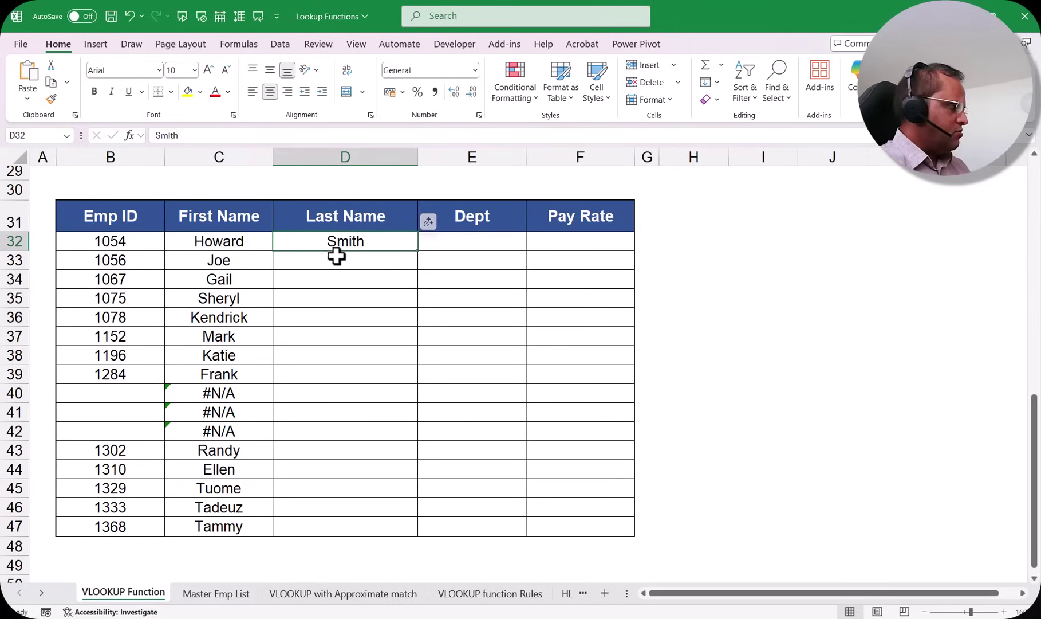
pyautogui.press('Delete')
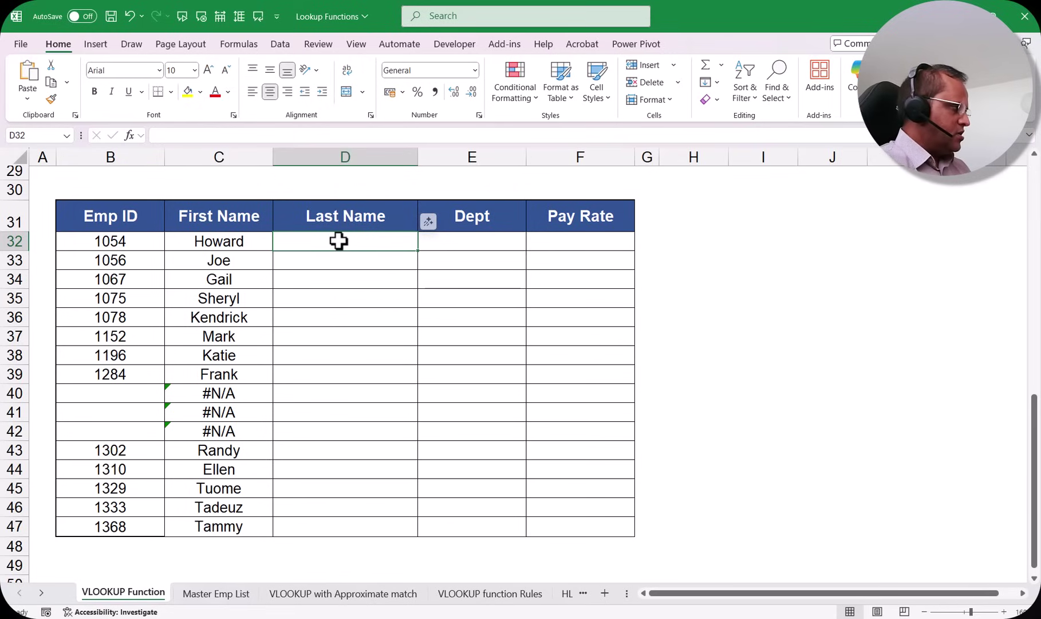
# Begin a VLOOKUP formula in D32 using the Function Arguments dialog, with B32 as the lookup value.
pyautogui.write('=vl')
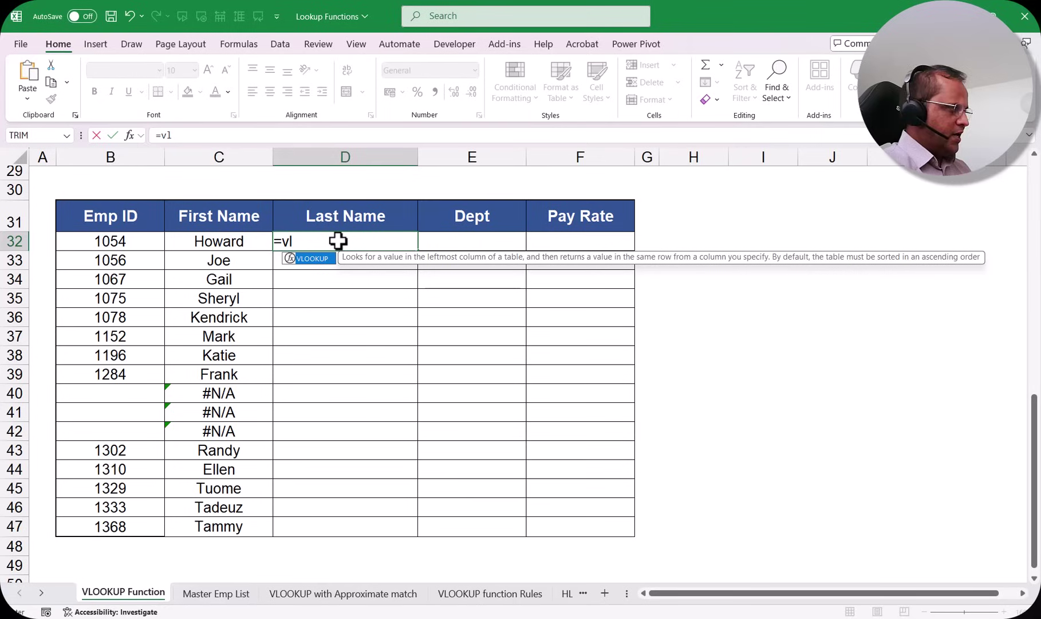
pyautogui.press('Tab')
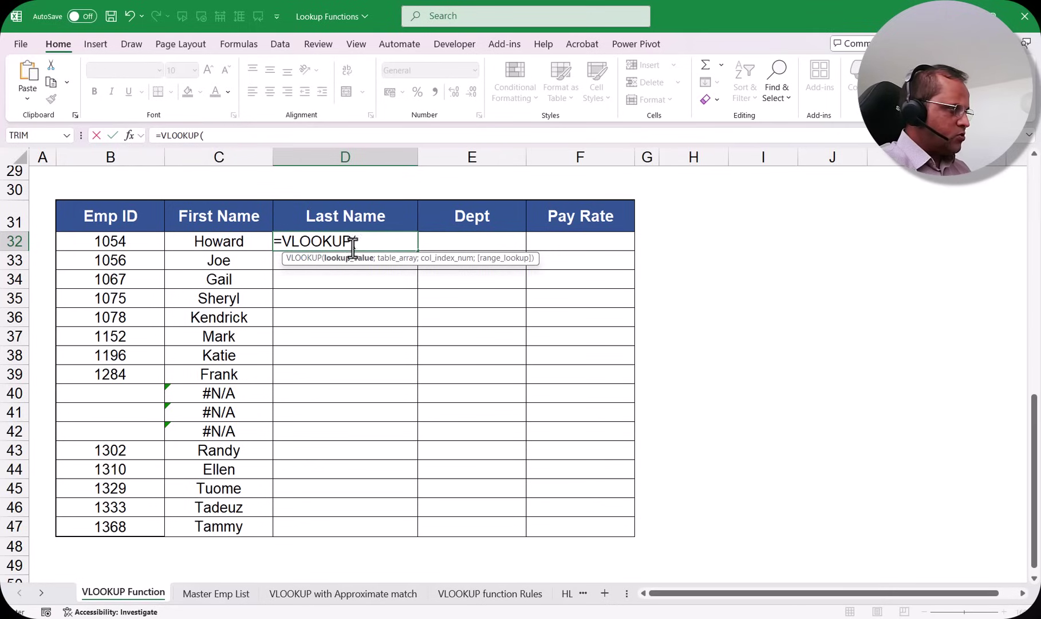
pyautogui.click(129, 137)
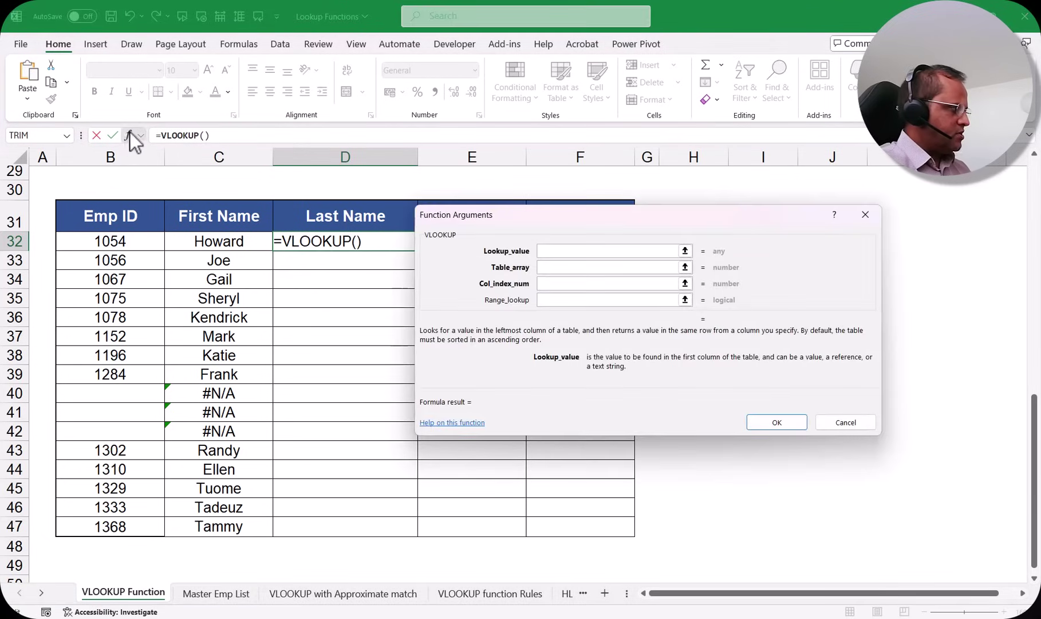
pyautogui.moveTo(559, 221); pyautogui.dragTo(229, 221)
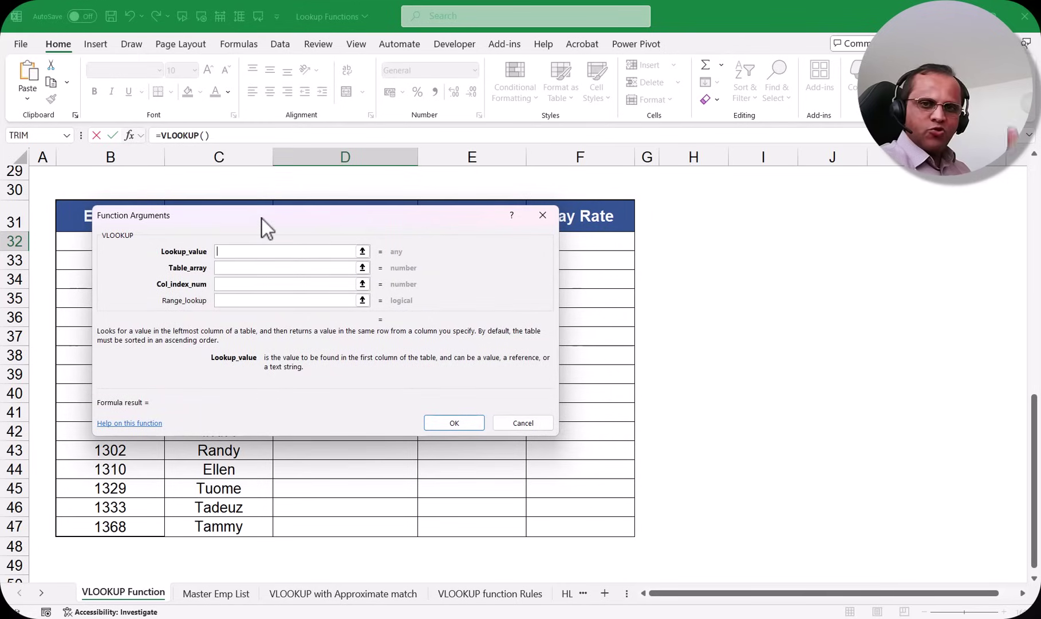
pyautogui.moveTo(262, 218); pyautogui.dragTo(317, 224)
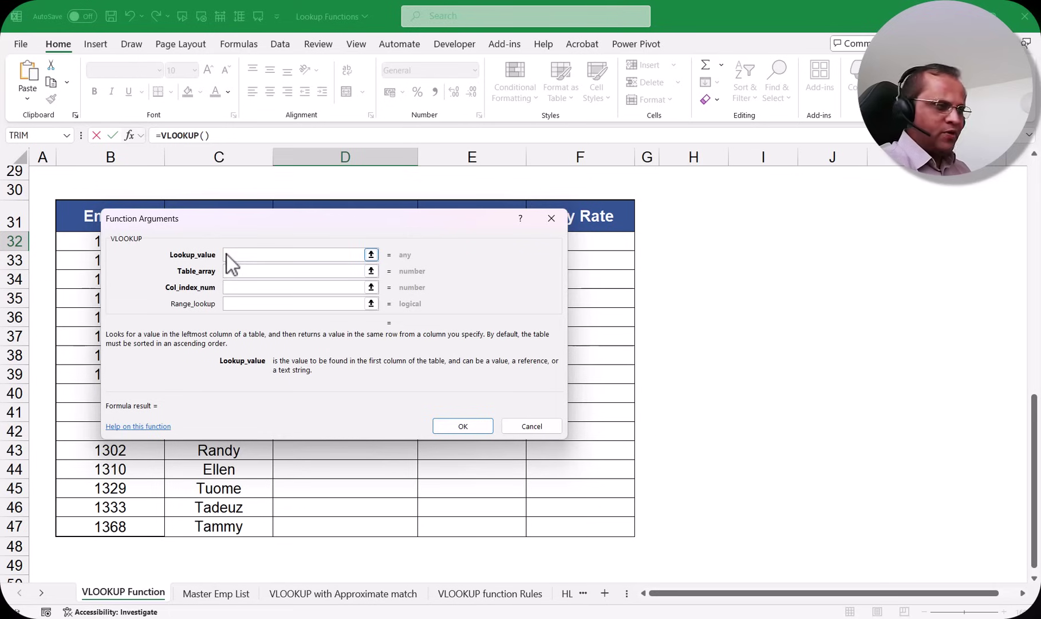
pyautogui.moveTo(243, 224); pyautogui.dragTo(325, 231)
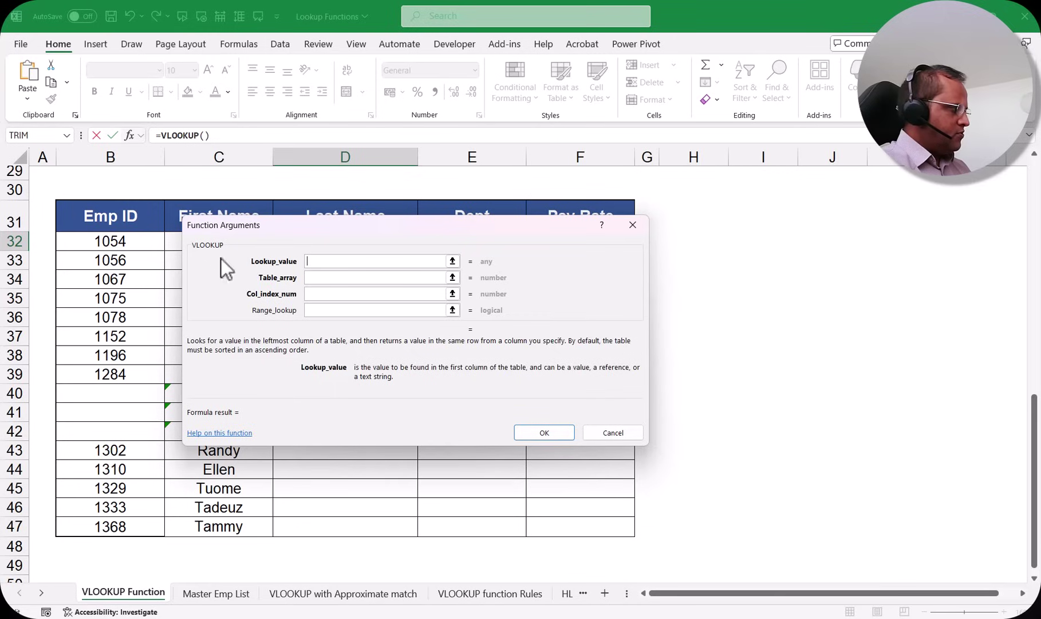
pyautogui.click(112, 240)
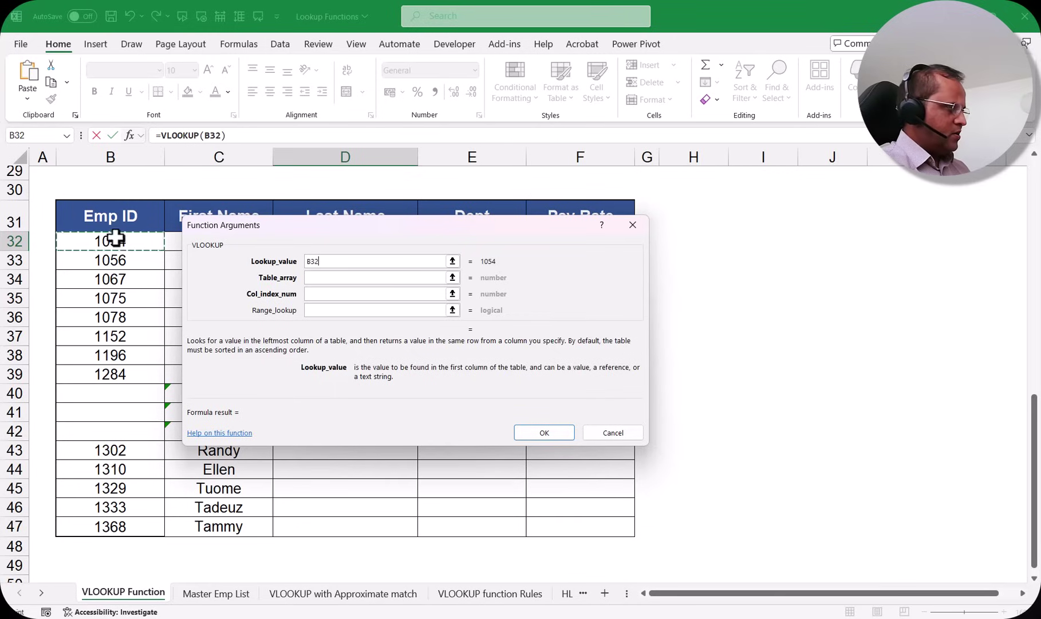
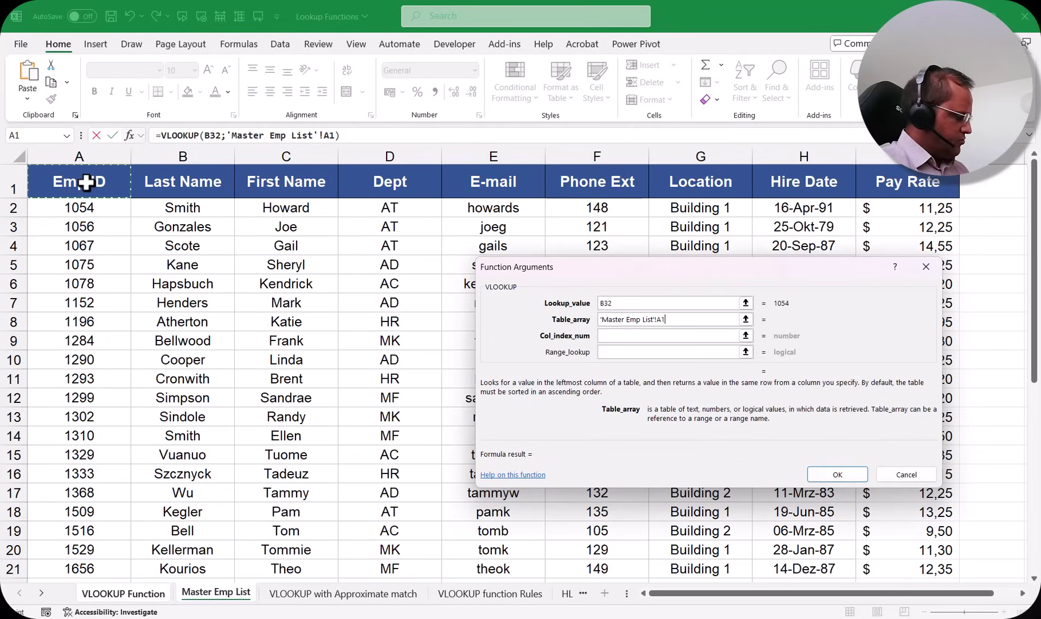
# Set the VLOOKUP table array to the whole employee table, 'Master Emp List'!A1:I38.
pyautogui.hotkey('ctrl', 'shift', 'Right')
pyautogui.hotkey('ctrl', 'shift', 'Down')
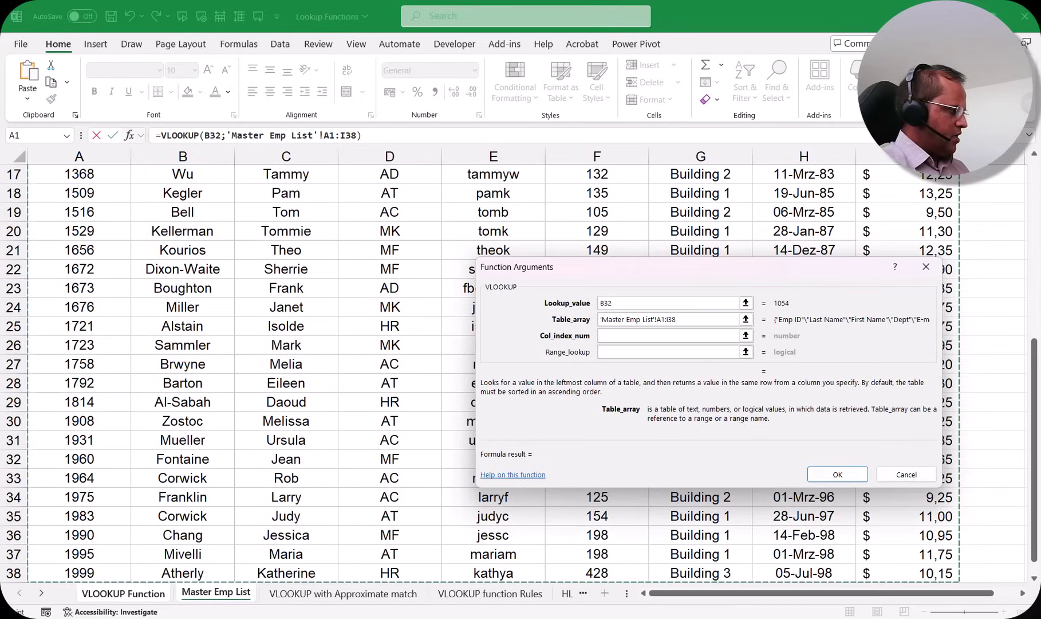
pyautogui.scroll(-3, 239, 203)
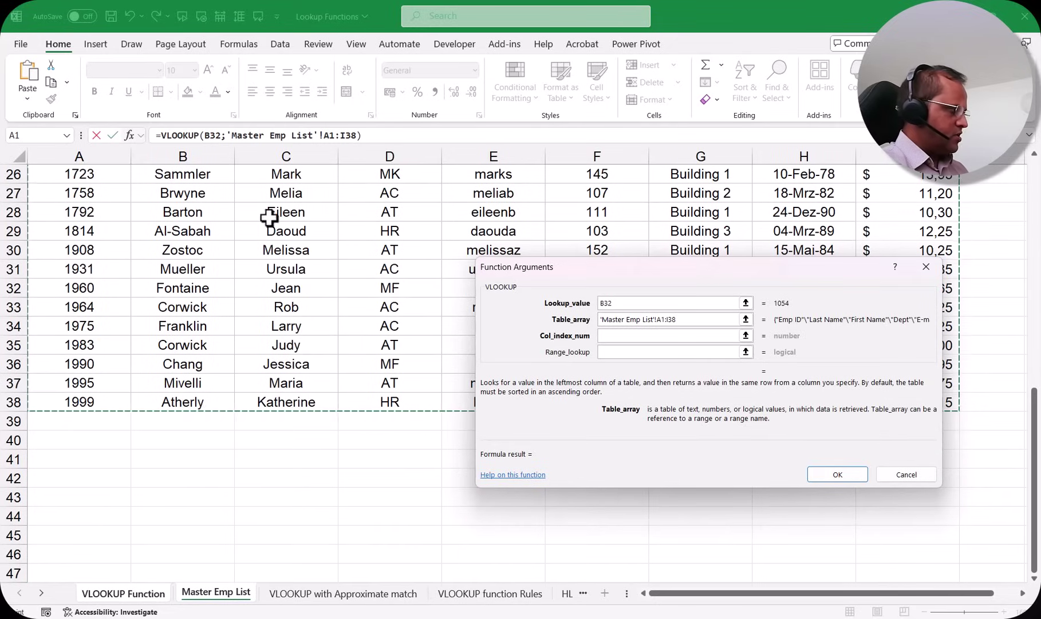
pyautogui.scroll(5, 164, 279)
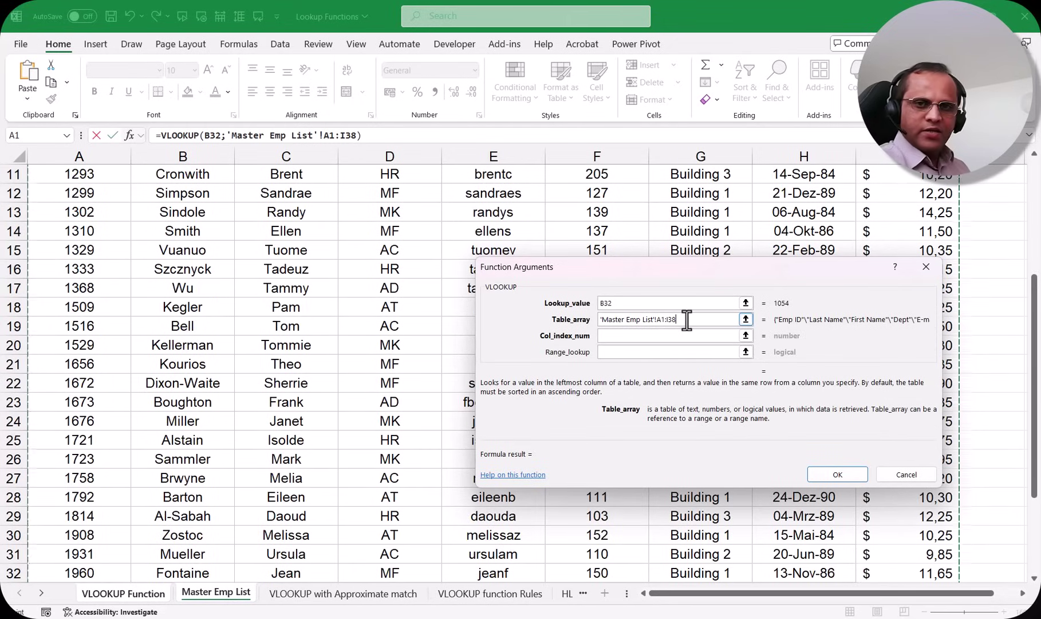
# Remove the cell range A1:I38 from the VLOOKUP table array, leaving only the Master Emp List sheet reference.
pyautogui.scroll(4, 355, 241)
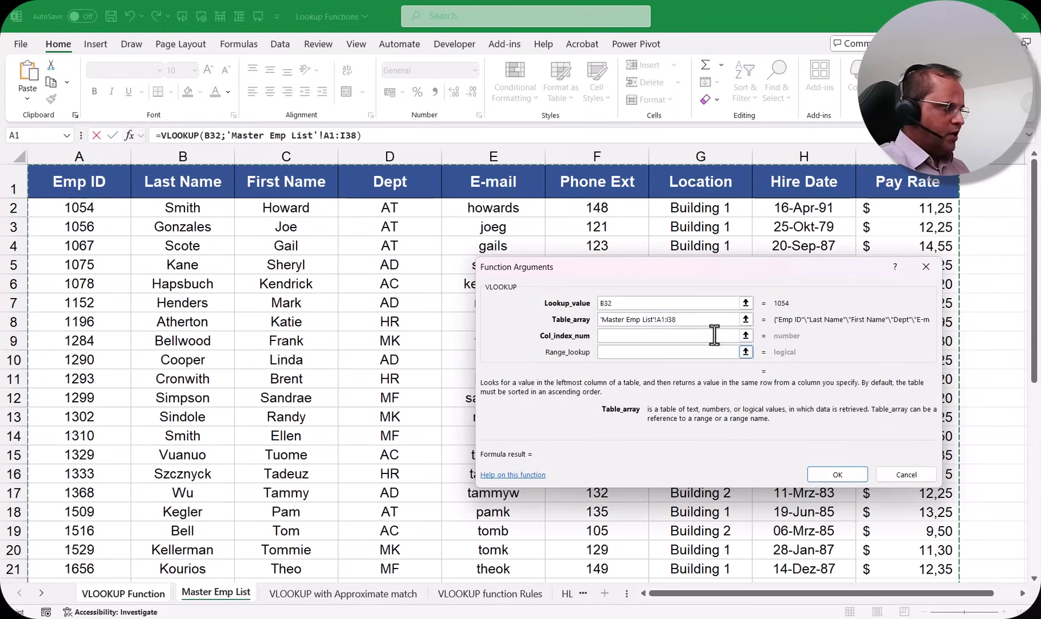
pyautogui.moveTo(900, 272); pyautogui.dragTo(750, 269)
pyautogui.scroll(-6, 916, 555)
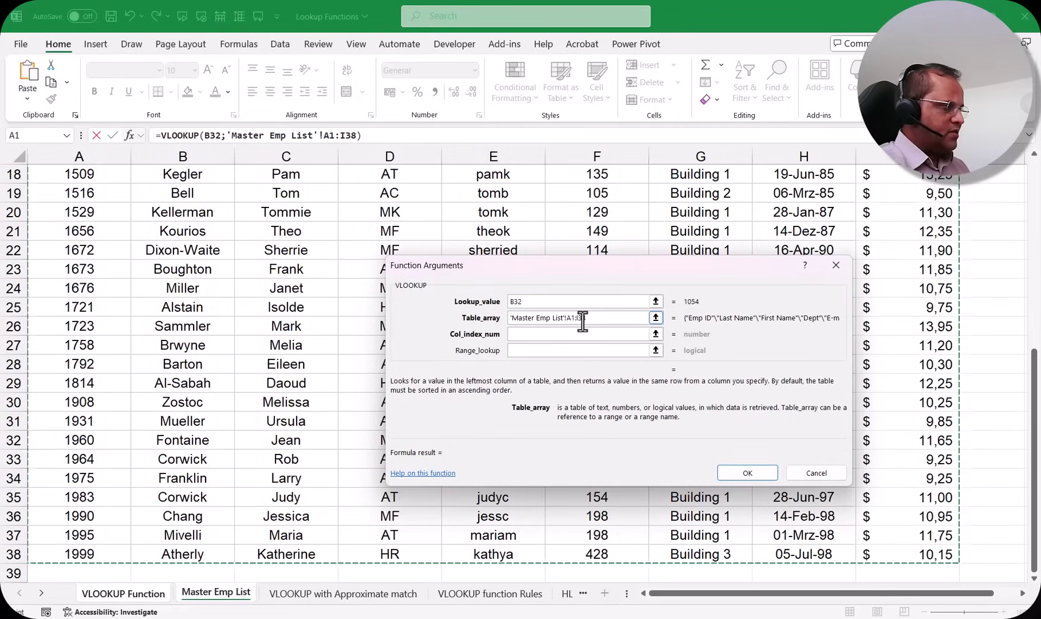
pyautogui.moveTo(571, 265); pyautogui.dragTo(649, 281)
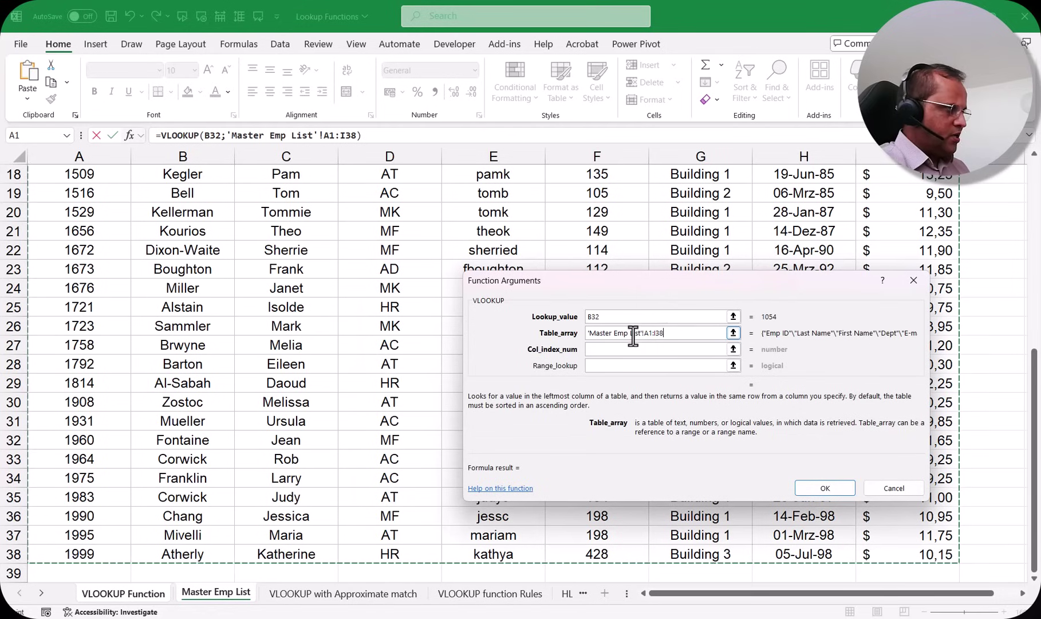
pyautogui.press('BackSpace')
pyautogui.press('BackSpace')
pyautogui.press('BackSpace')
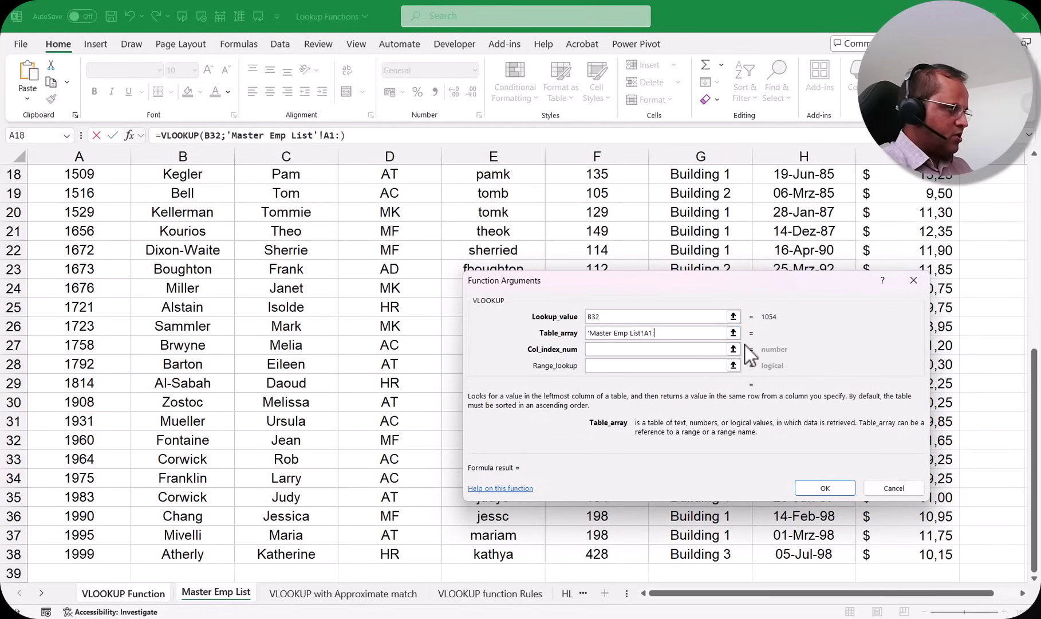
pyautogui.press('BackSpace')
pyautogui.press('BackSpace')
pyautogui.press('BackSpace')
# Reselect the employee table on Master Emp List, from the A1 header through I38, as the table array.
pyautogui.moveTo(744, 280); pyautogui.dragTo(608, 323)
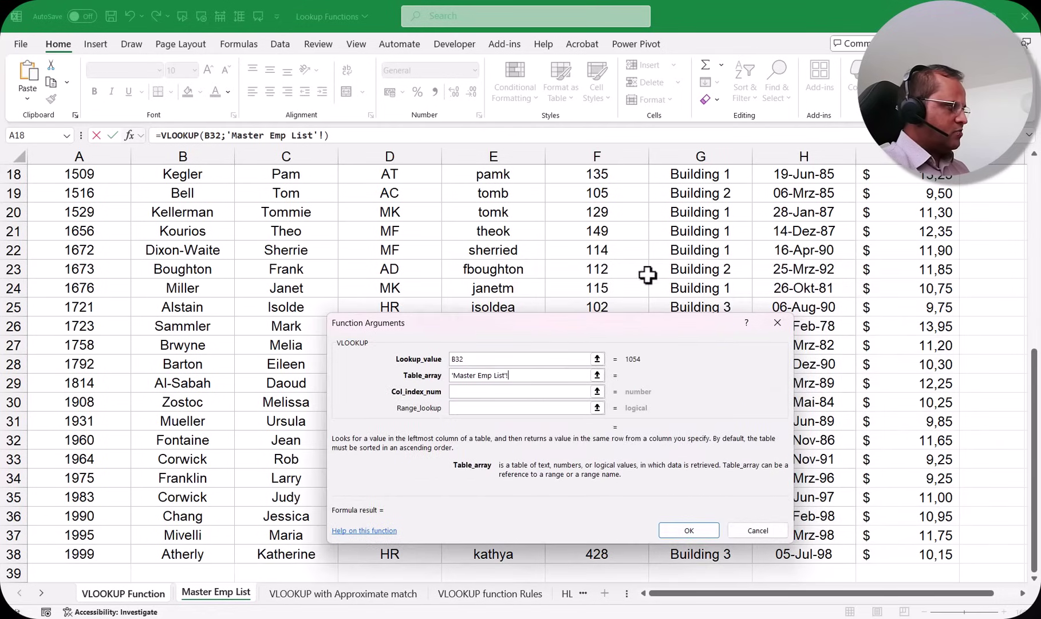
pyautogui.scroll(6, 226, 256)
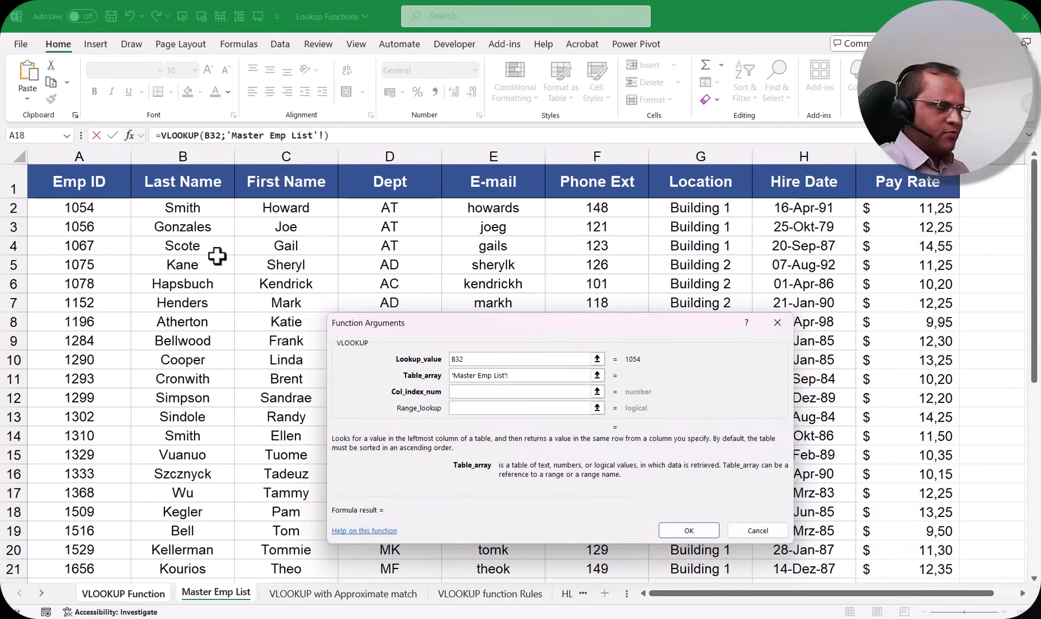
pyautogui.click(85, 182)
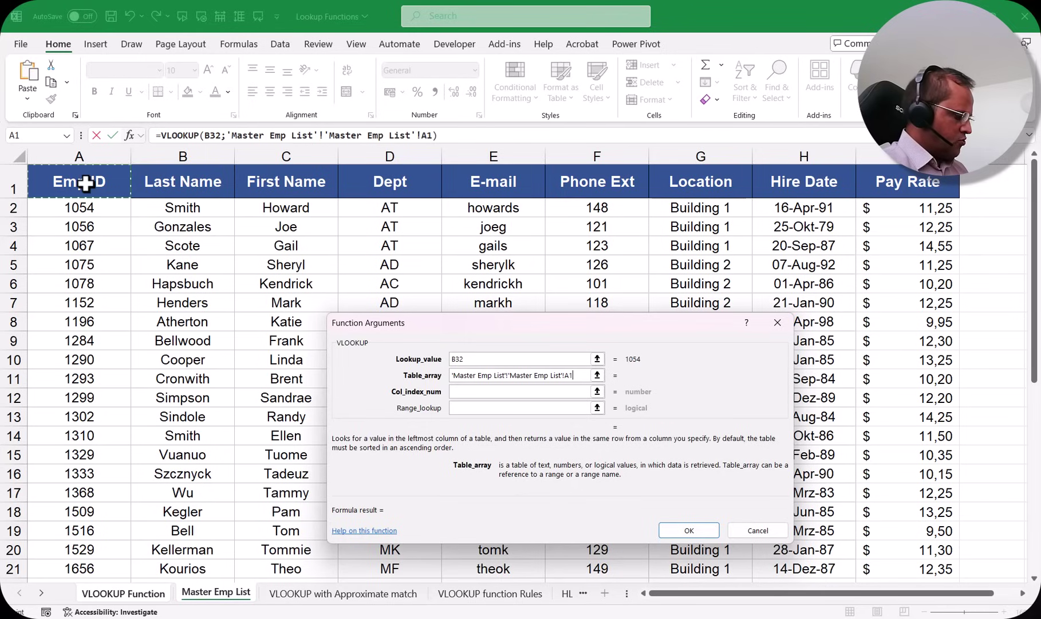
pyautogui.hotkey('ctrl', 'shift', 'Down')
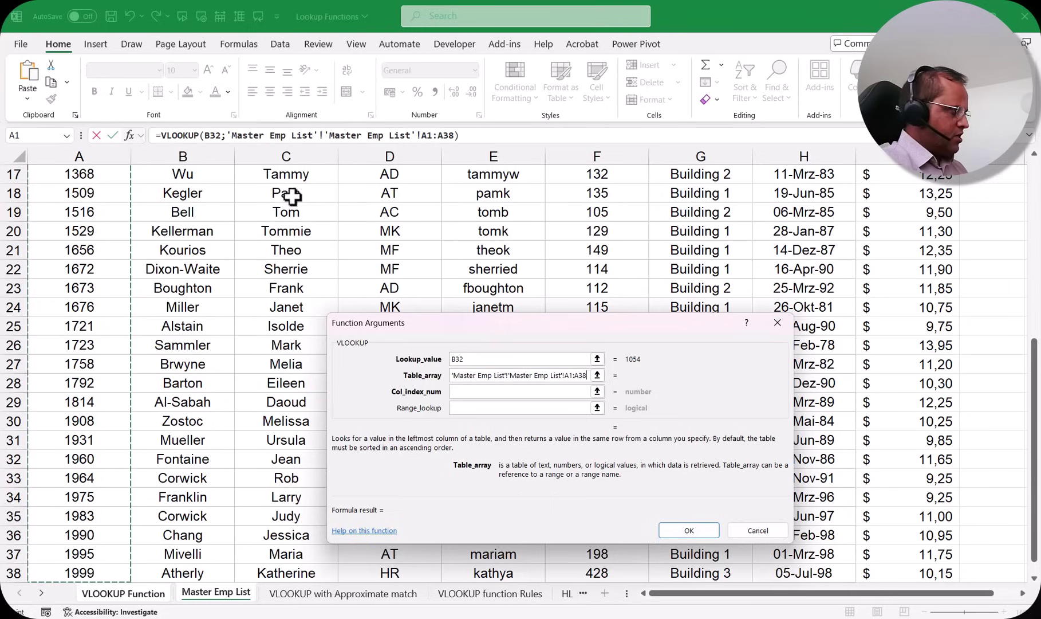
pyautogui.scroll(-2, 77, 168)
pyautogui.scroll(7, 96, 321)
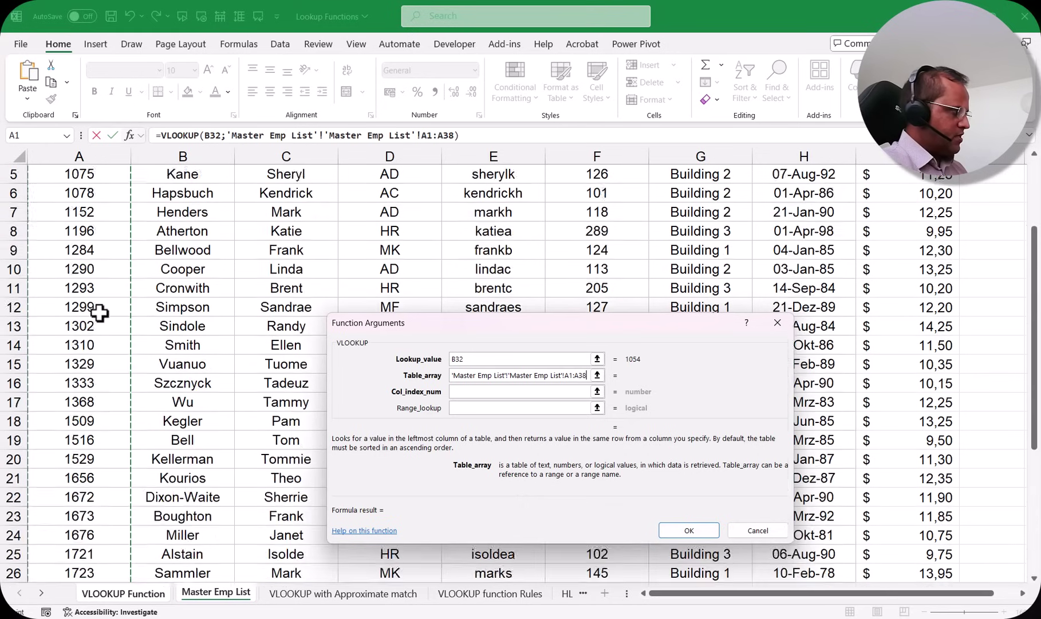
pyautogui.scroll(-5, 85, 346)
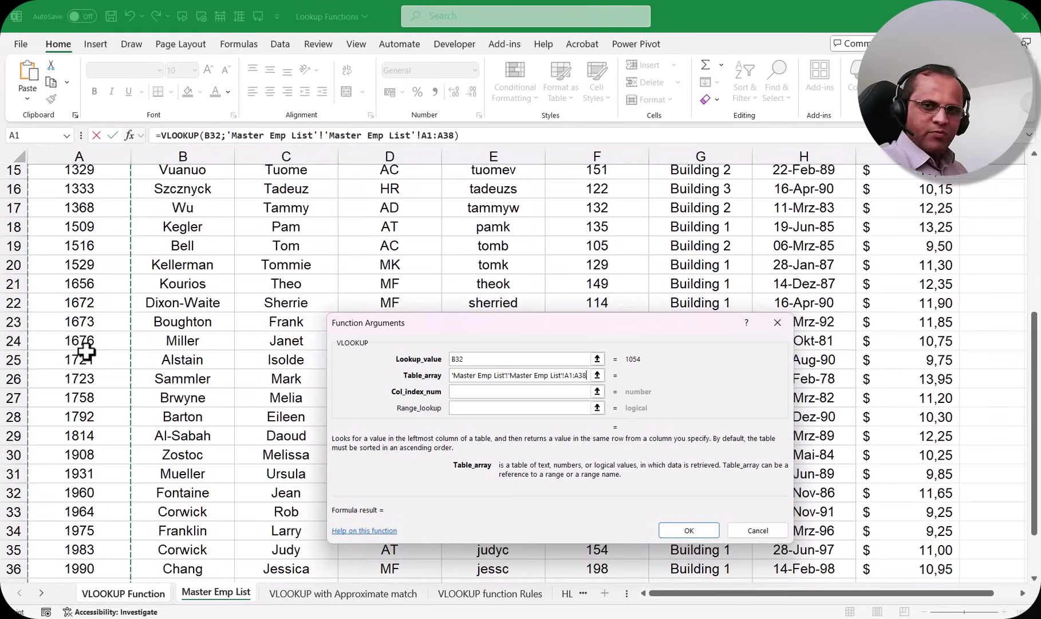
pyautogui.scroll(-2, 92, 361)
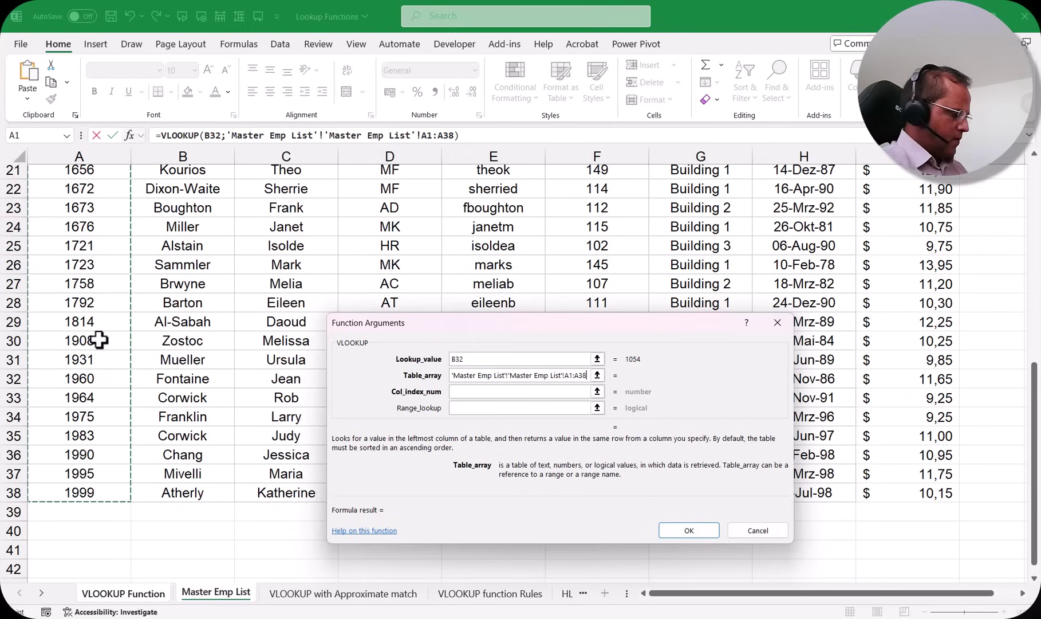
pyautogui.hotkey('ctrl', 'shift', 'Right')
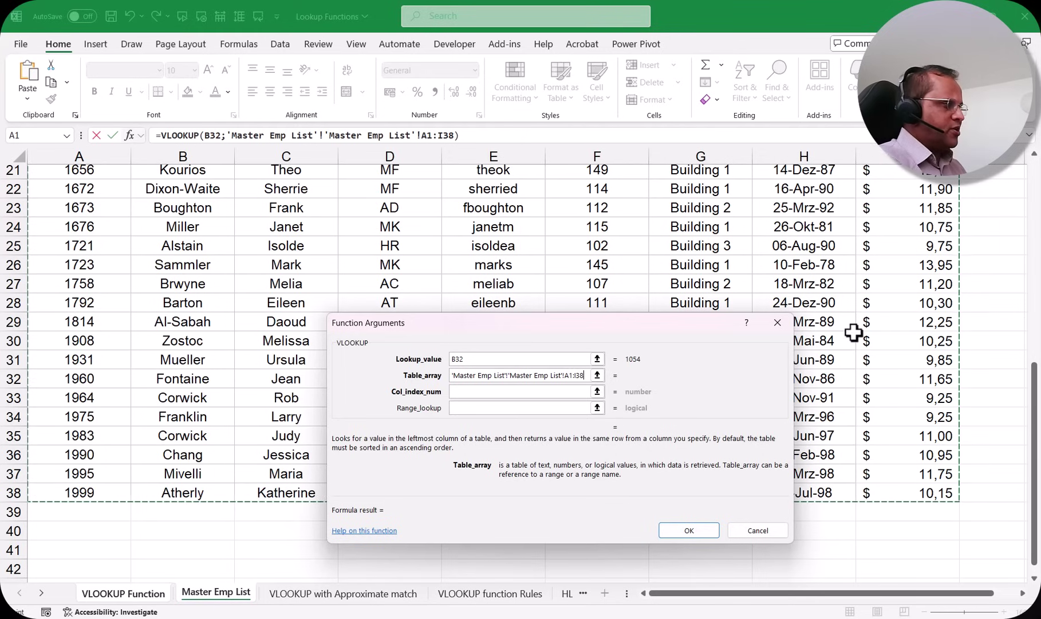
pyautogui.scroll(7, 363, 249)
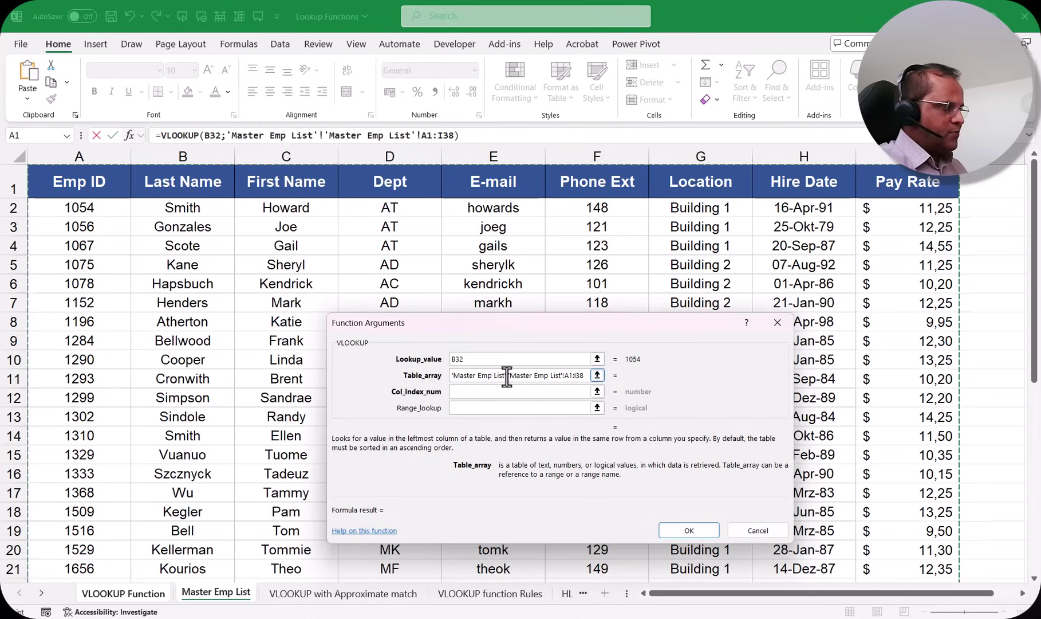
# Delete the duplicated sheet reference from the table array, leaving 'Master Emp List'!A1:I38.
pyautogui.click(563, 375)
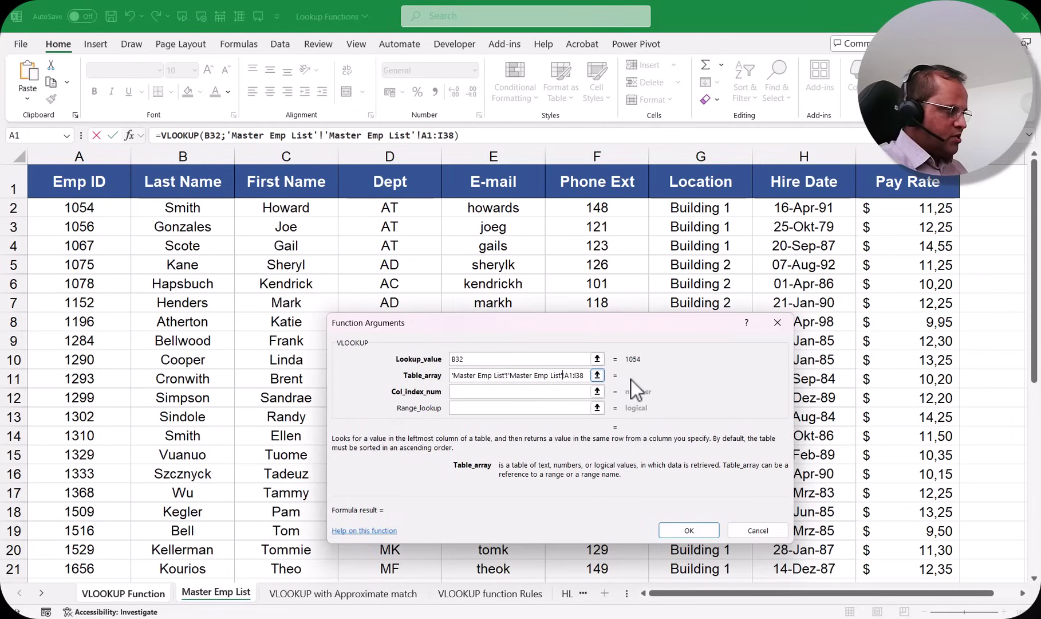
pyautogui.press('BackSpace')
pyautogui.press('BackSpace')
pyautogui.press('BackSpace')
pyautogui.press('BackSpace')
pyautogui.press('BackSpace')
pyautogui.press('BackSpace')
pyautogui.press('BackSpace')
pyautogui.press('BackSpace')
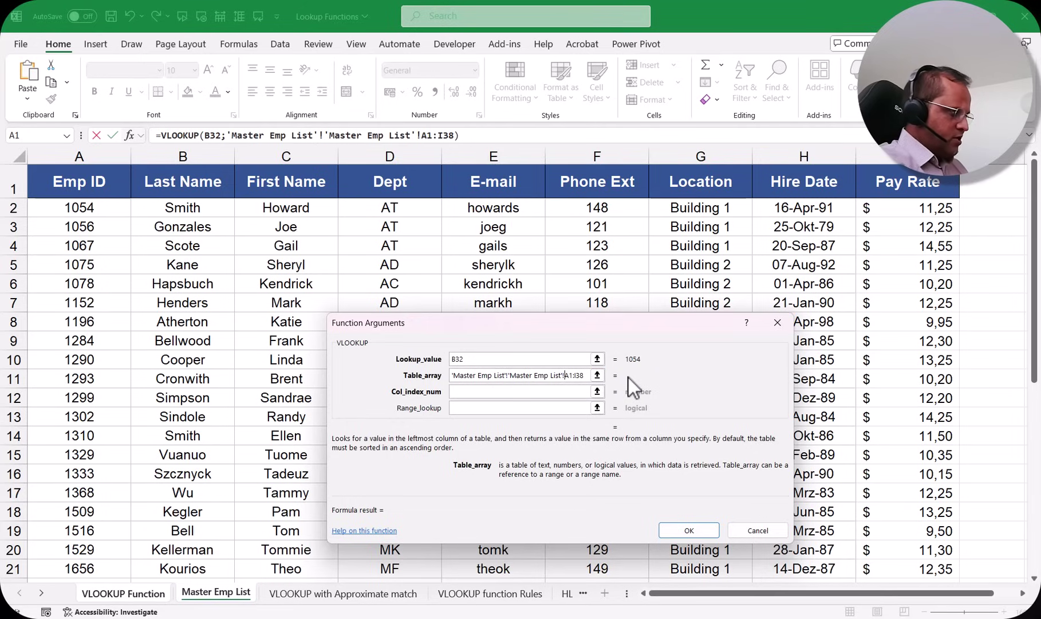
pyautogui.press('BackSpace')
pyautogui.press('BackSpace')
pyautogui.press('BackSpace')
pyautogui.press('BackSpace')
pyautogui.press('BackSpace')
pyautogui.press('BackSpace')
pyautogui.press('BackSpace')
pyautogui.press('BackSpace')
pyautogui.press('BackSpace')
pyautogui.press('BackSpace')
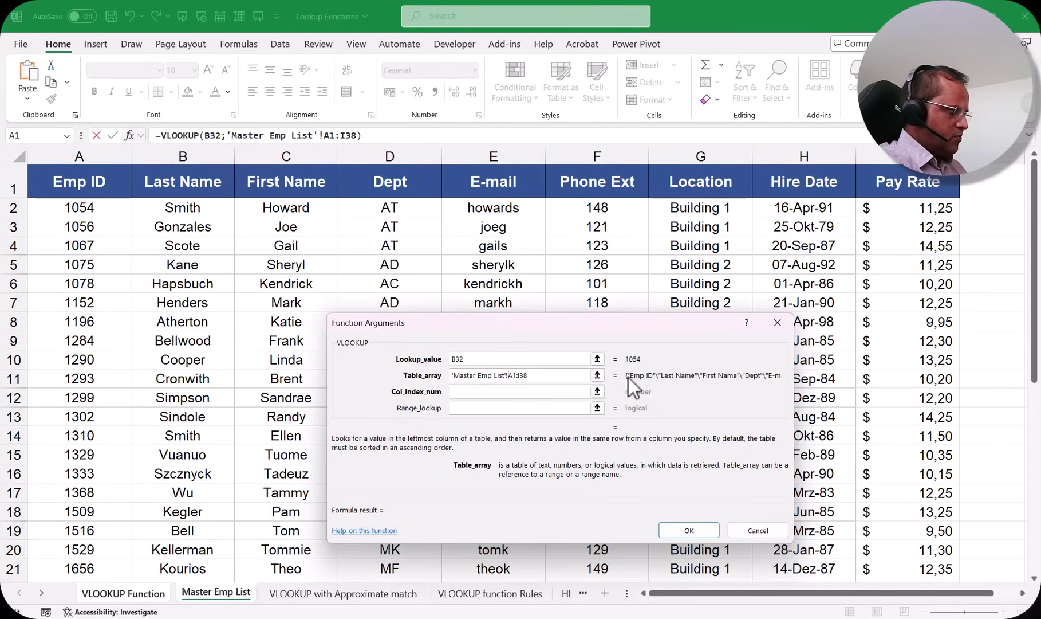
pyautogui.press('BackSpace')
pyautogui.write('!')
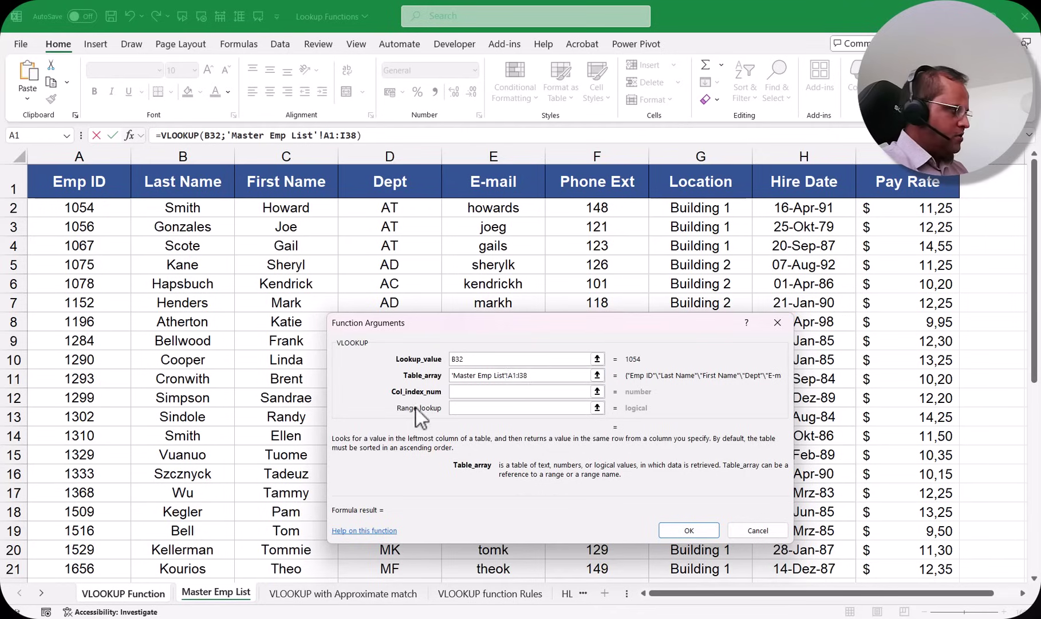
# Set the VLOOKUP column index number to 2 for the Last Name column, clearing any sheet reference from that argument.
pyautogui.click(468, 394)
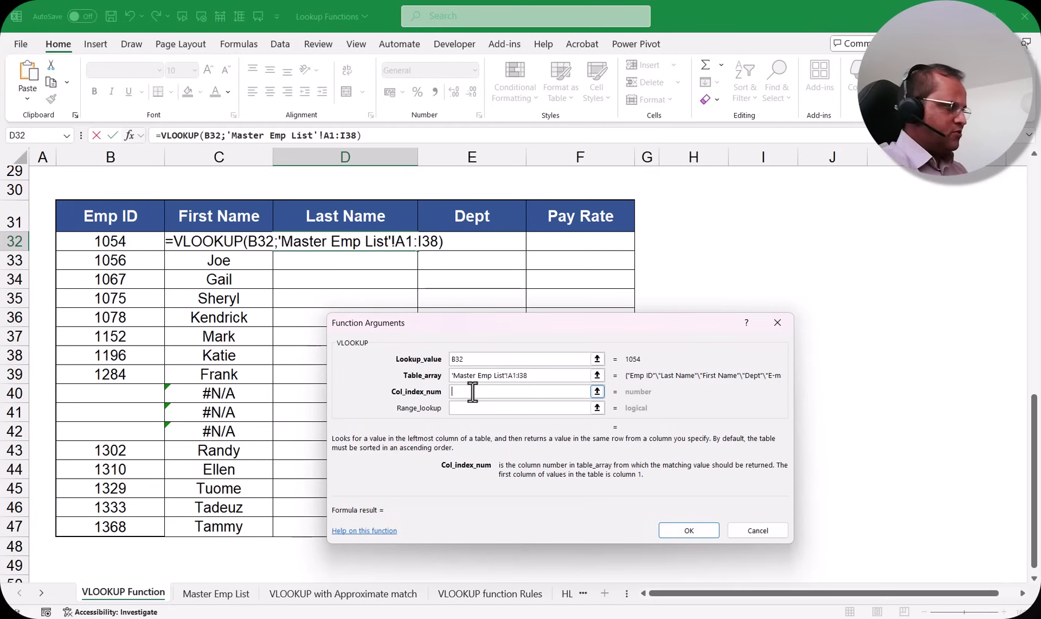
pyautogui.click(217, 595)
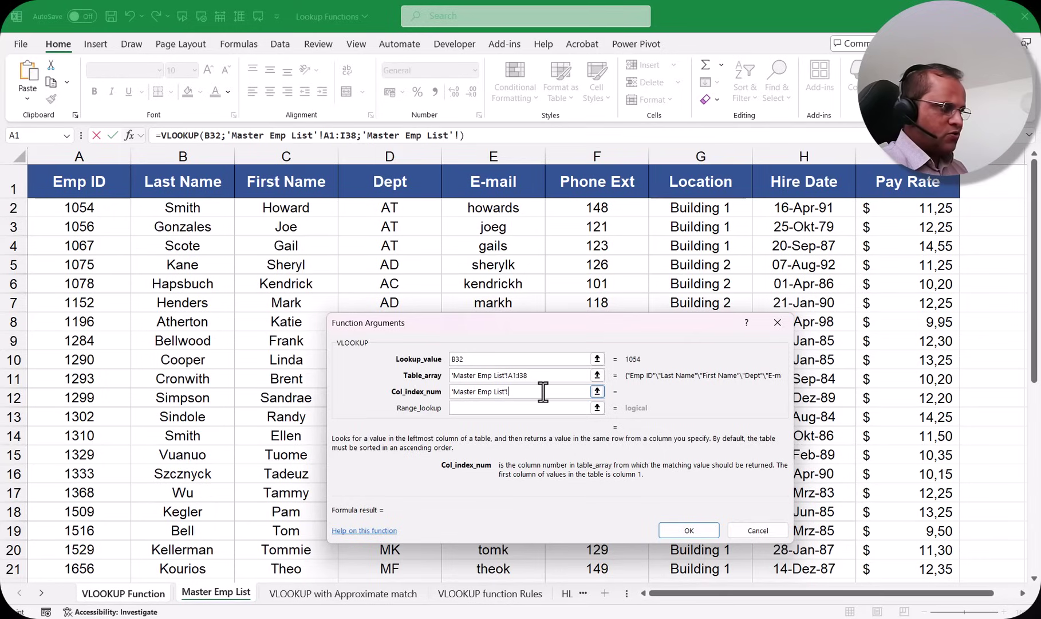
pyautogui.press('BackSpace')
pyautogui.press('BackSpace')
pyautogui.press('BackSpace')
pyautogui.press('BackSpace')
pyautogui.press('BackSpace')
pyautogui.press('BackSpace')
pyautogui.press('BackSpace')
pyautogui.press('BackSpace')
pyautogui.press('BackSpace')
pyautogui.press('BackSpace')
pyautogui.press('BackSpace')
pyautogui.press('BackSpace')
pyautogui.press('BackSpace')
pyautogui.press('BackSpace')
pyautogui.press('BackSpace')
pyautogui.press('BackSpace')
pyautogui.press('BackSpace')
pyautogui.press('BackSpace')
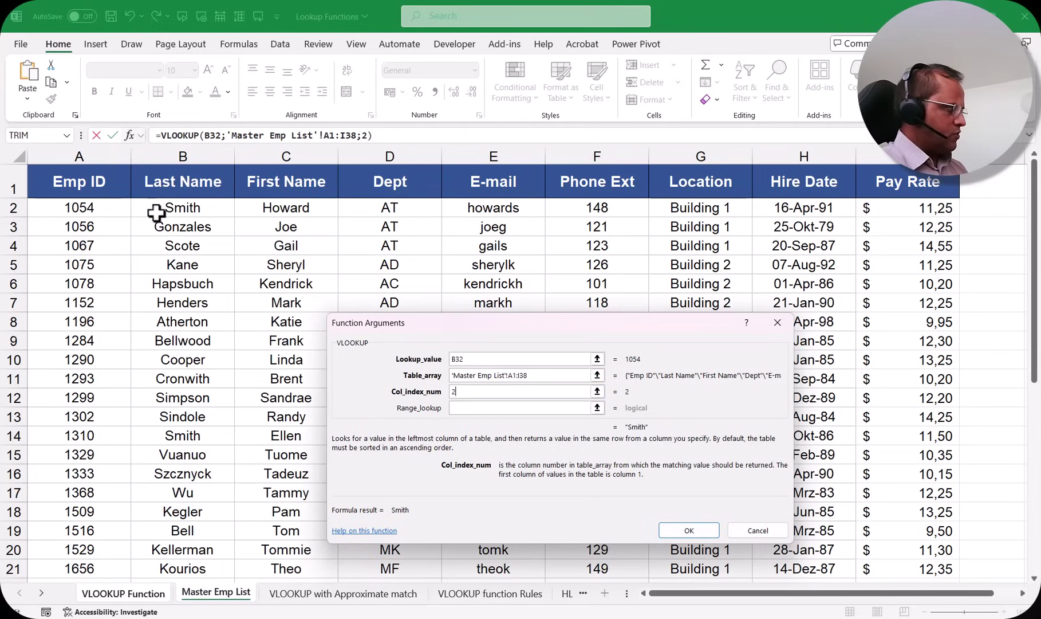
pyautogui.write('2')
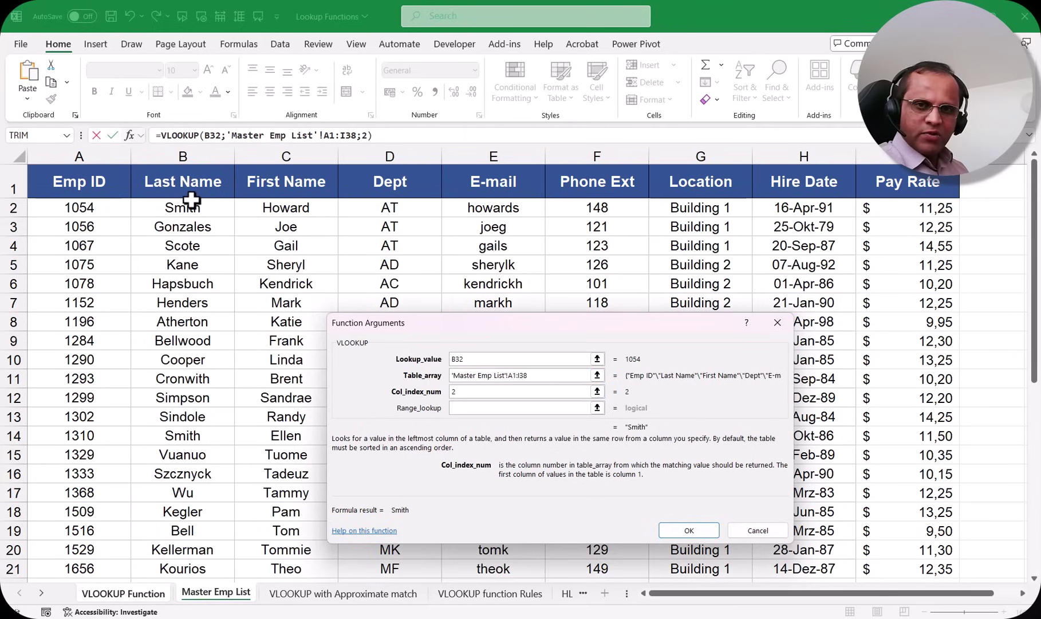
# Set the VLOOKUP range lookup argument to false for an exact match.
pyautogui.click(455, 407)
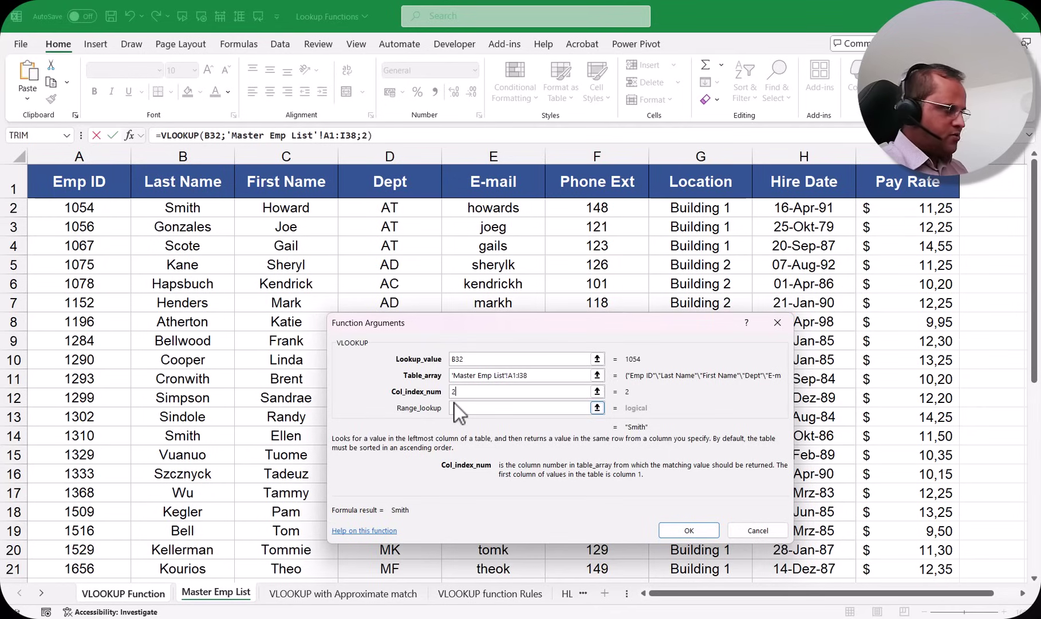
pyautogui.click(469, 386)
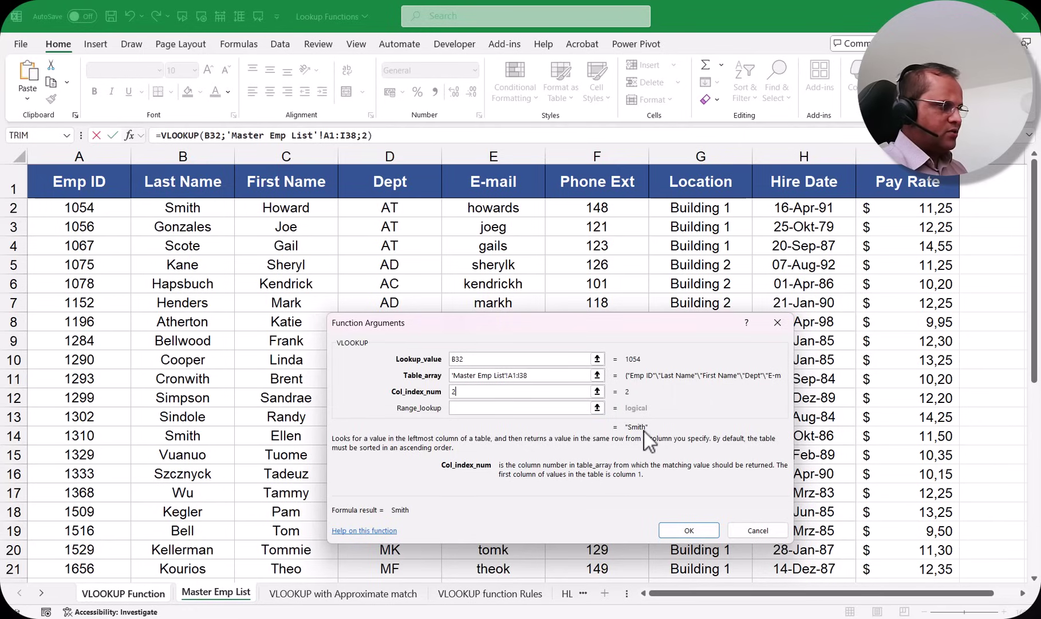
pyautogui.click(459, 408)
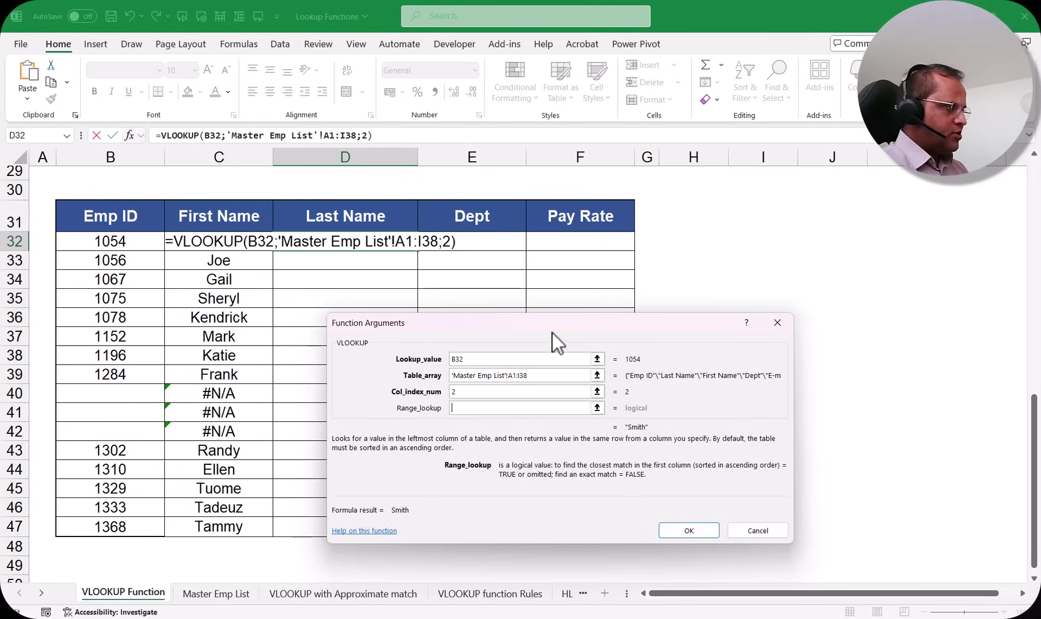
pyautogui.moveTo(552, 332); pyautogui.dragTo(723, 306)
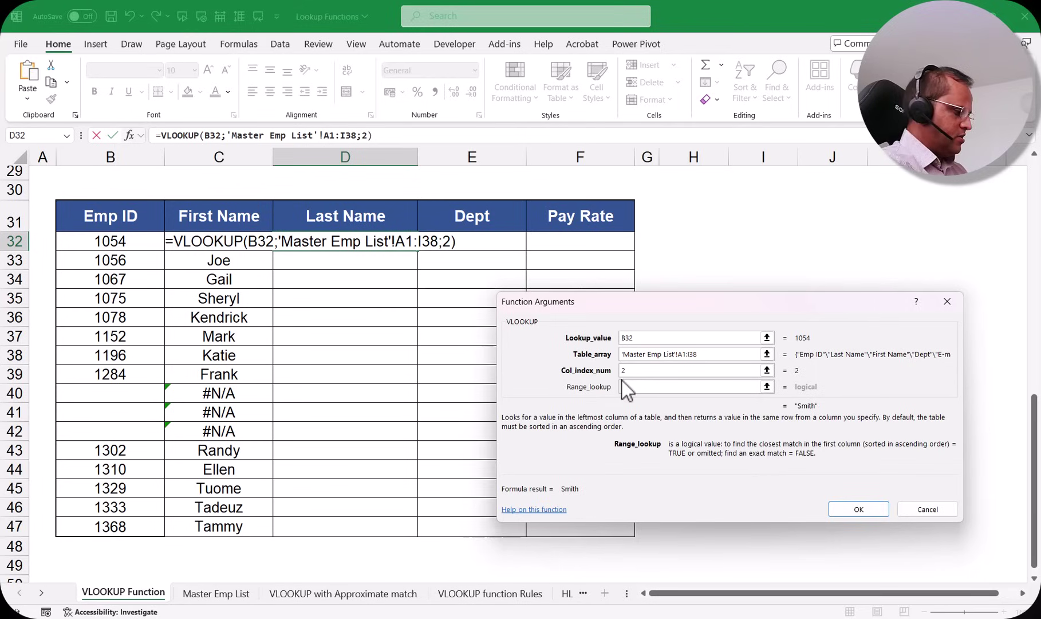
pyautogui.write('false')
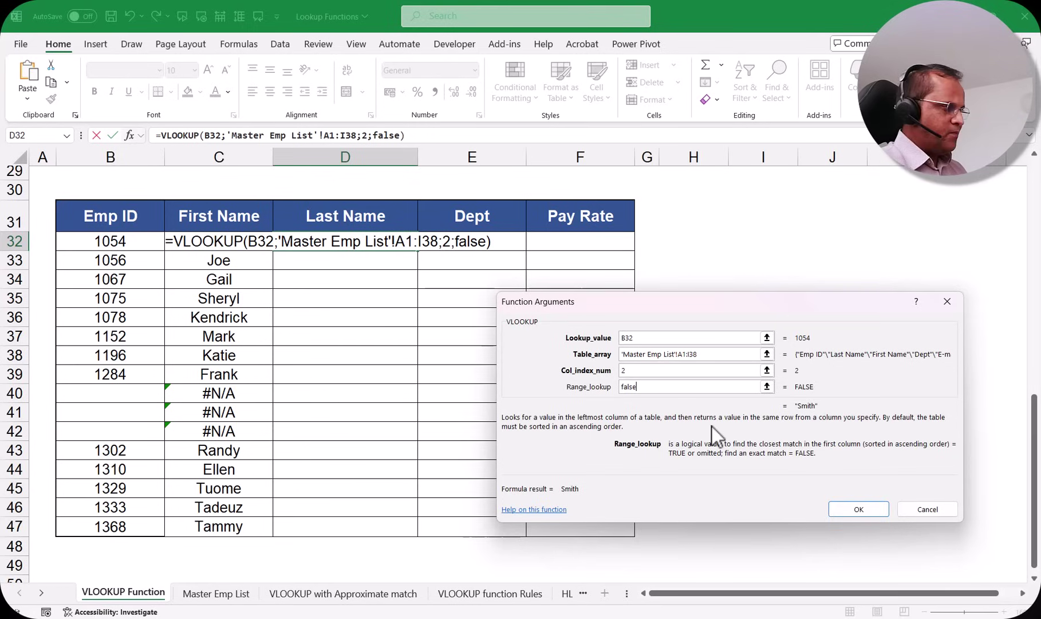
# Replace the range lookup argument with 0 as the exact-match setting.
pyautogui.press('BackSpace')
pyautogui.press('BackSpace')
pyautogui.press('BackSpace')
pyautogui.press('BackSpace')
pyautogui.press('BackSpace')
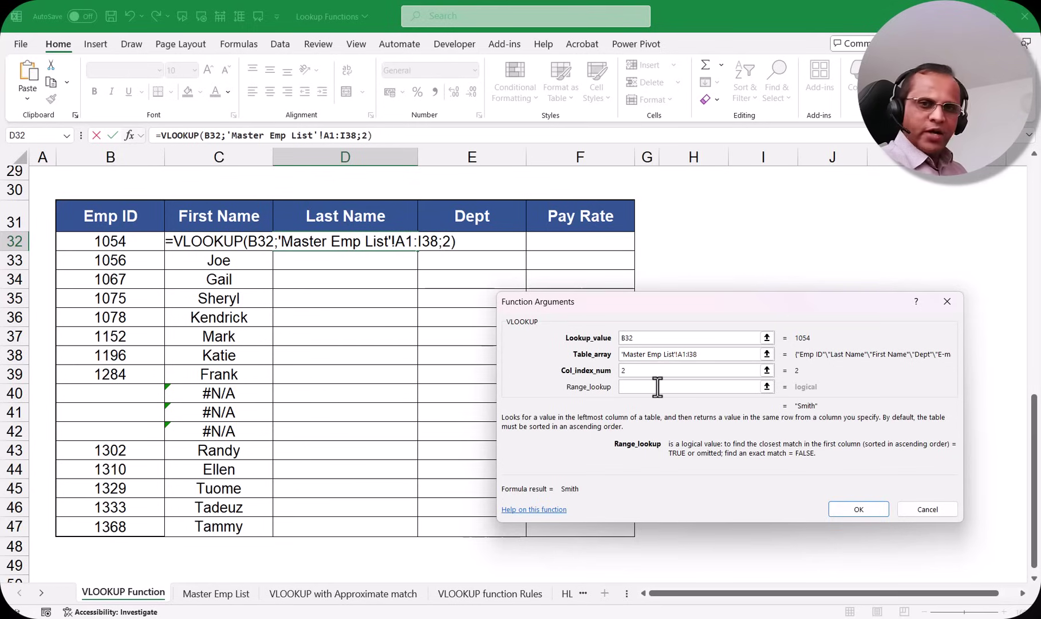
pyautogui.write('0')
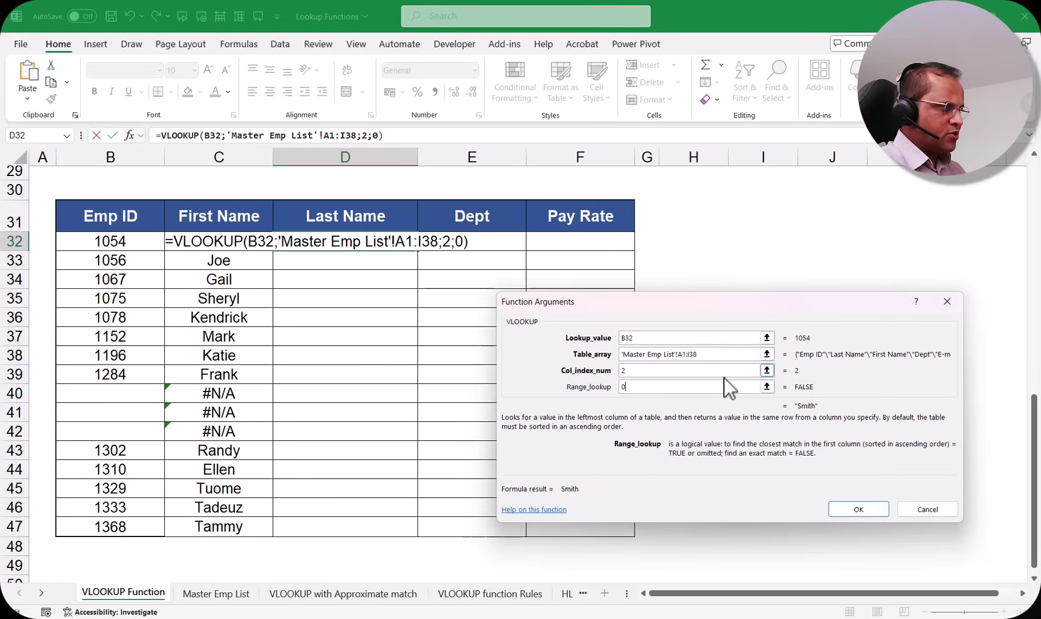
# Enter the completed VLOOKUP formula in D32 and fill it down the Last Name column through D47.
pyautogui.click(858, 509)
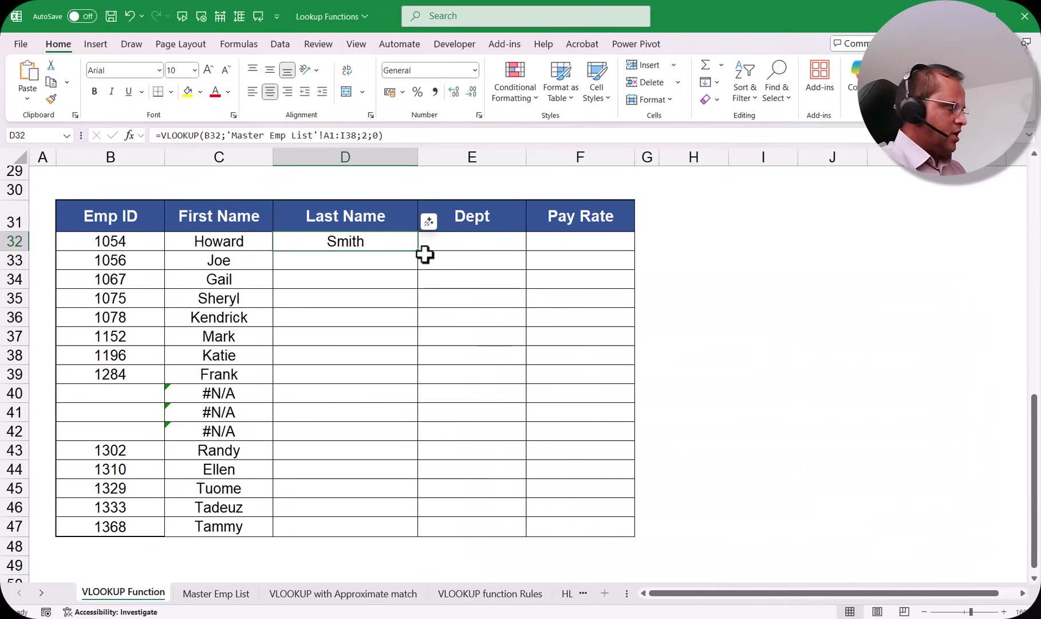
pyautogui.moveTo(421, 251); pyautogui.dragTo(401, 527)
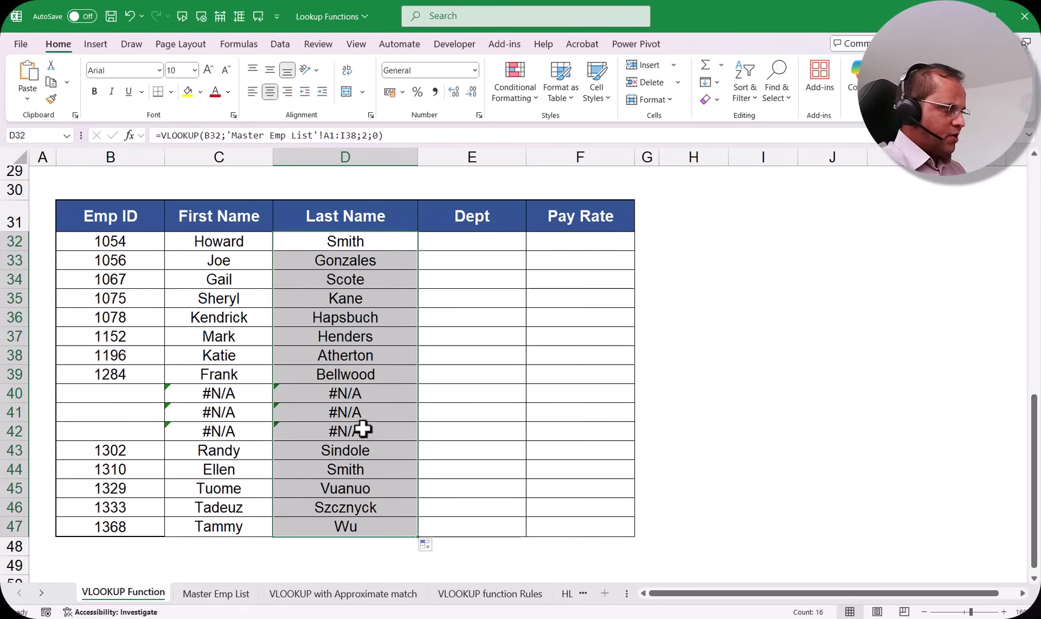
# Compare the blank Emp ID cells B40:B42 with the Last Name formula in D40 and the first Emp ID in B32.
pyautogui.moveTo(124, 391); pyautogui.dragTo(123, 437)
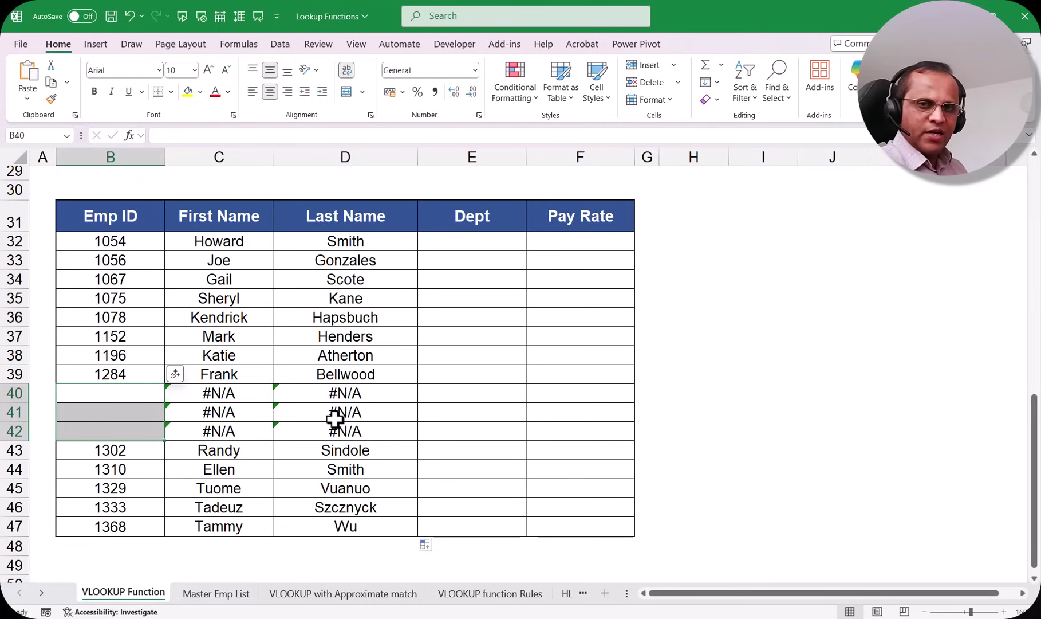
pyautogui.click(118, 394)
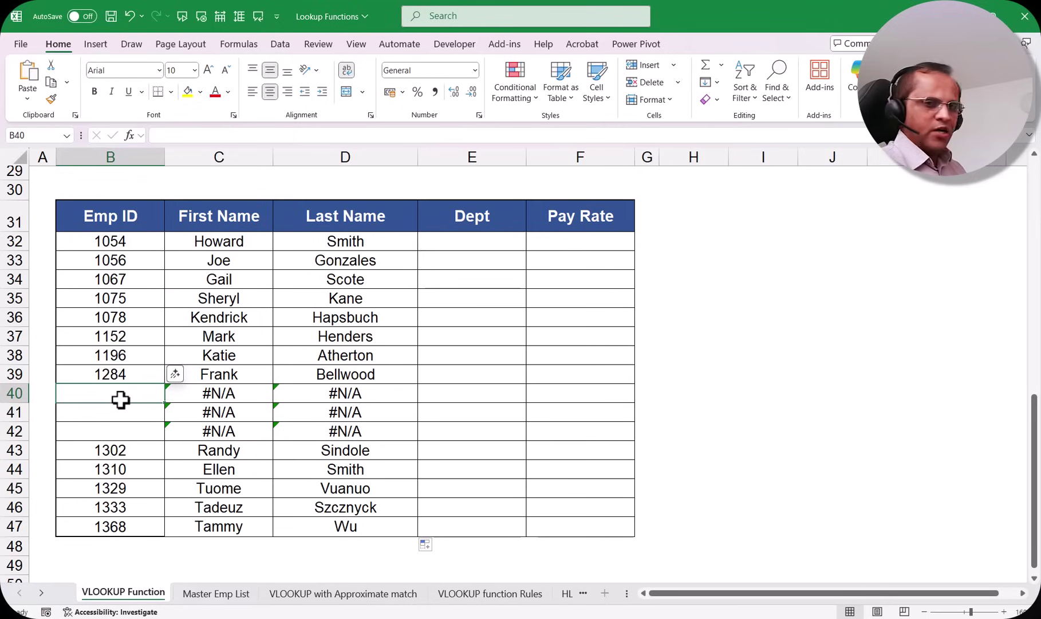
pyautogui.click(346, 392)
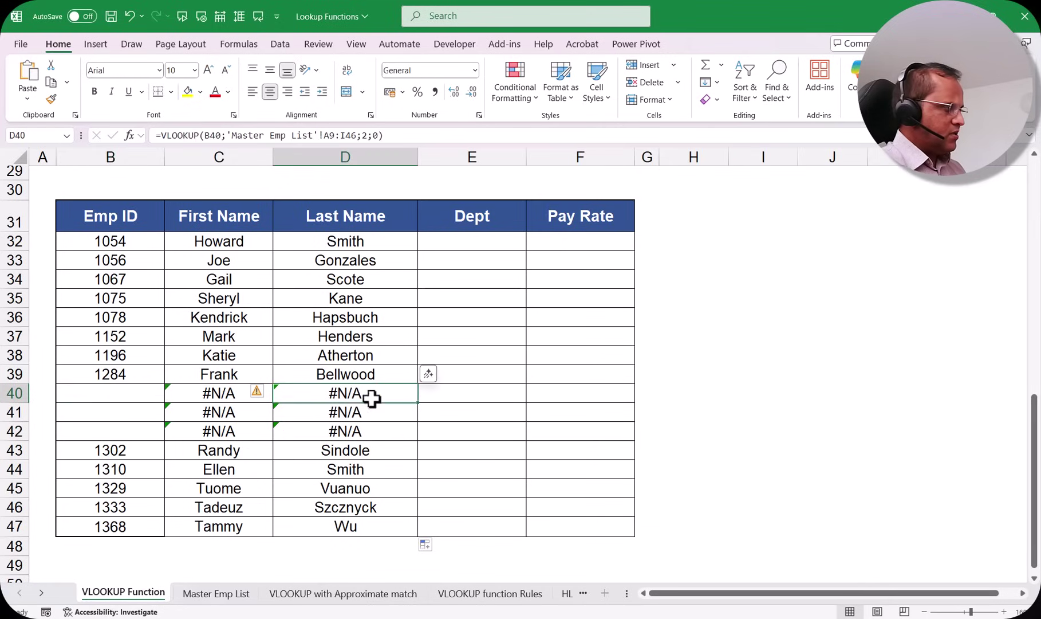
pyautogui.click(118, 395)
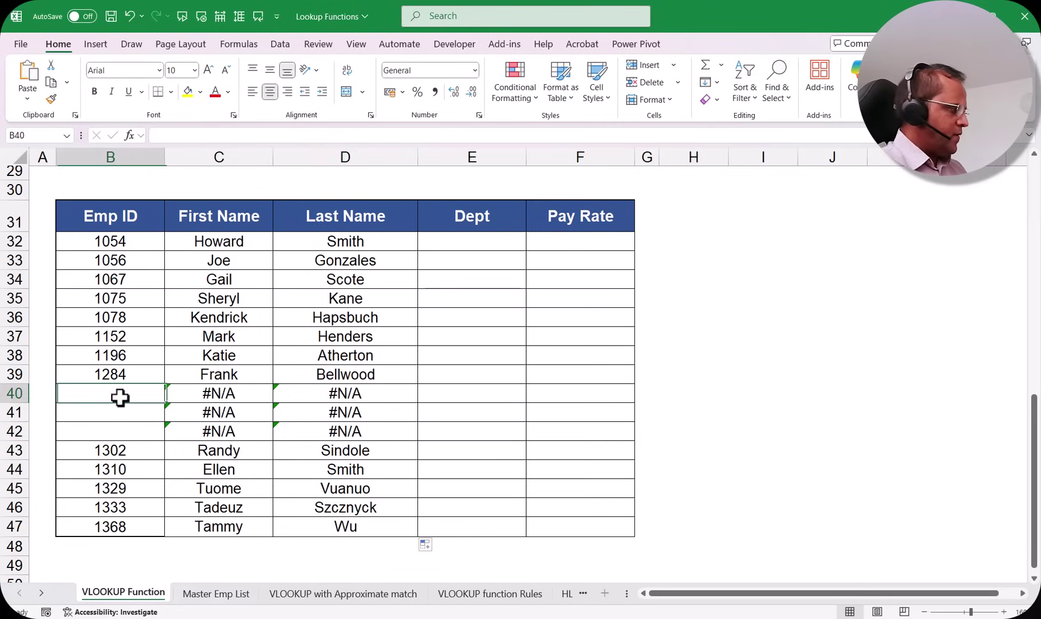
pyautogui.click(119, 245)
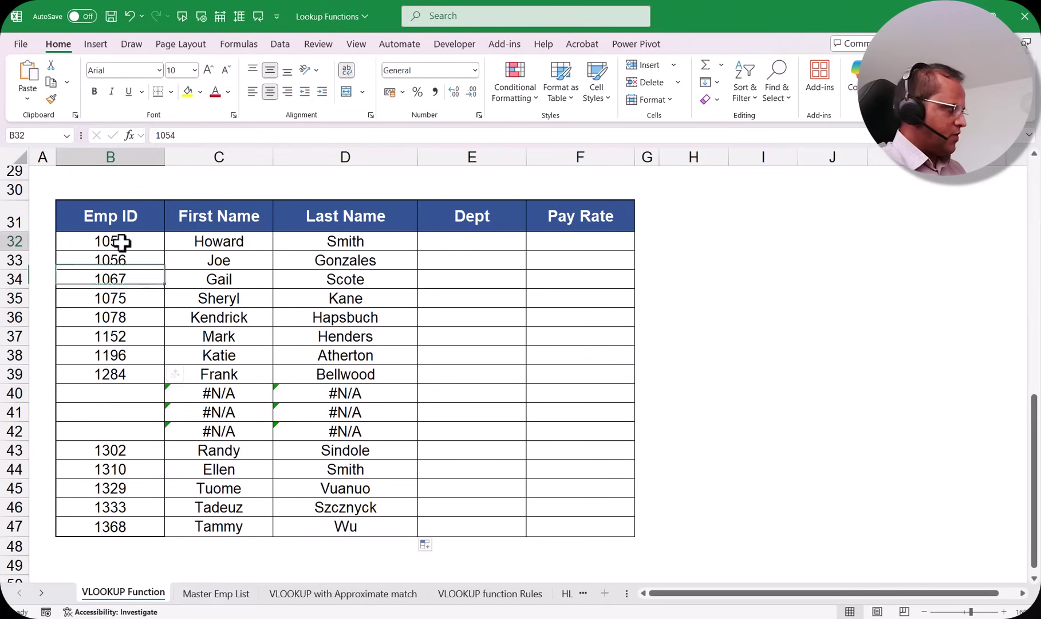
# Enter the same Emp ID as in B32 into the blank cell B40.
pyautogui.click(126, 398)
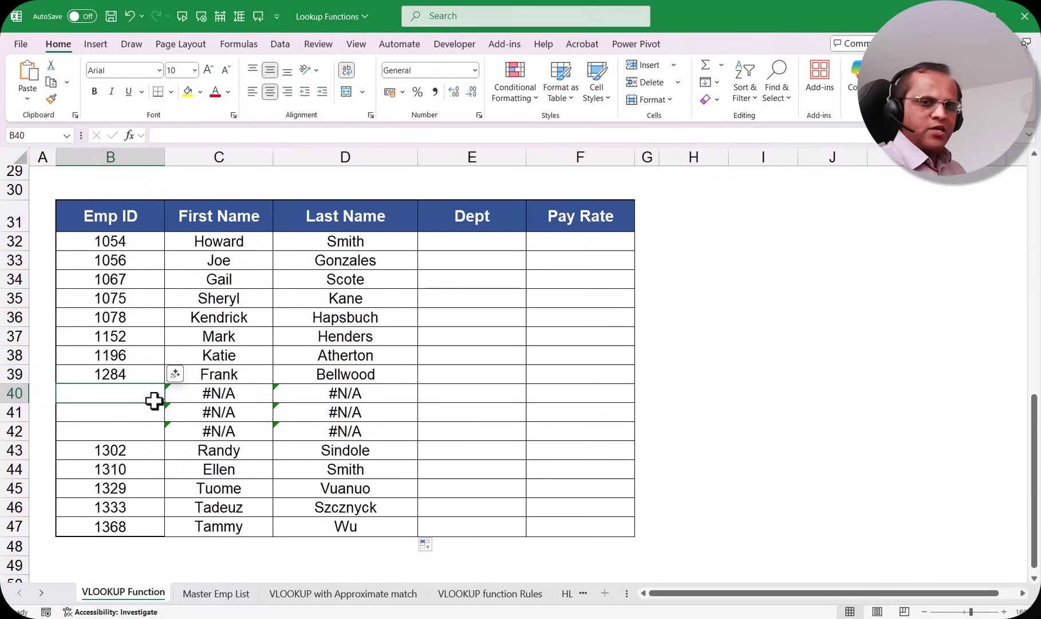
pyautogui.click(338, 394)
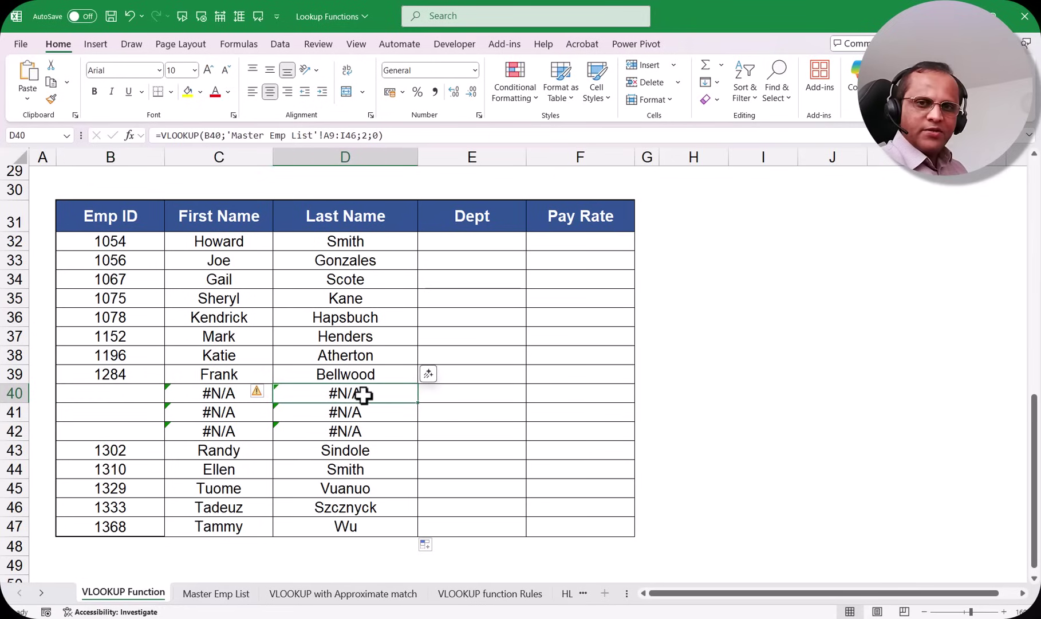
pyautogui.click(115, 395)
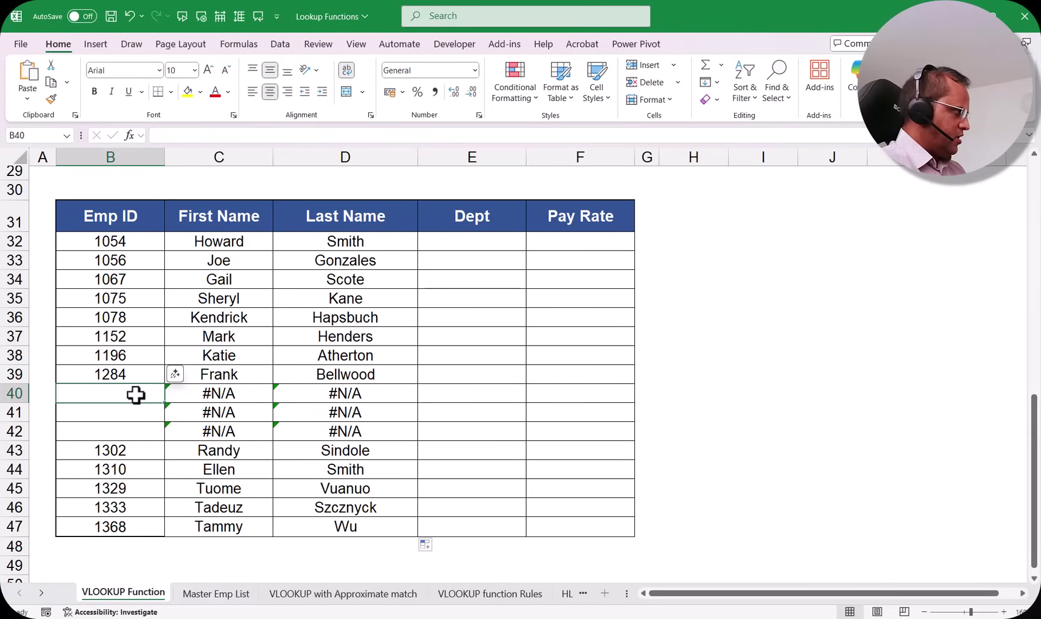
pyautogui.write('1054')
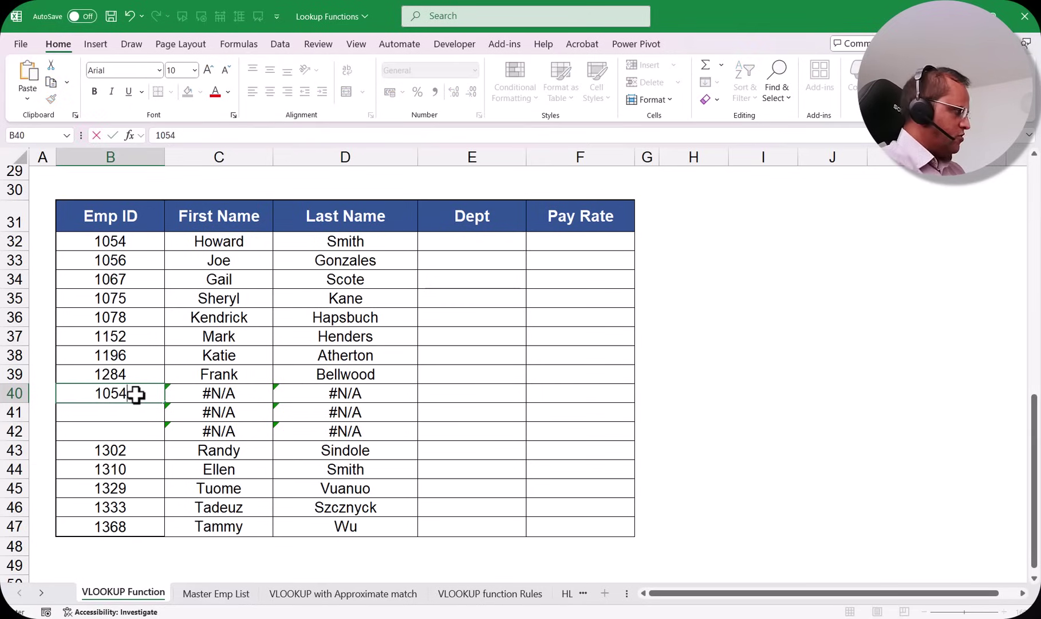
pyautogui.press('Return')
# Compare the First Name formula in C40 with the Last Name formula in D40, inspecting the table array argument.
pyautogui.click(235, 389)
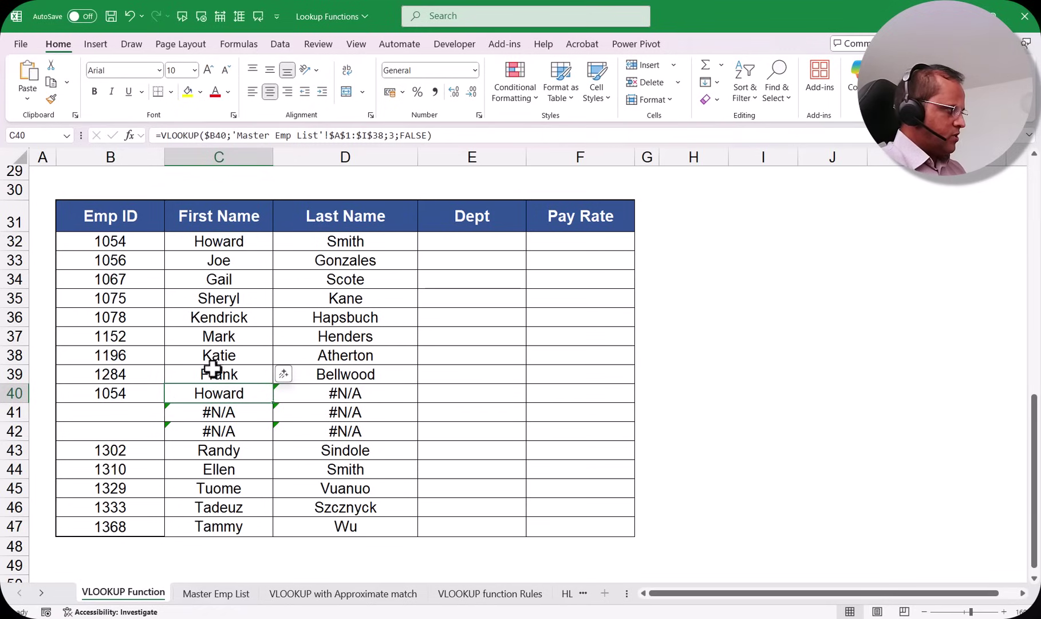
pyautogui.click(342, 394)
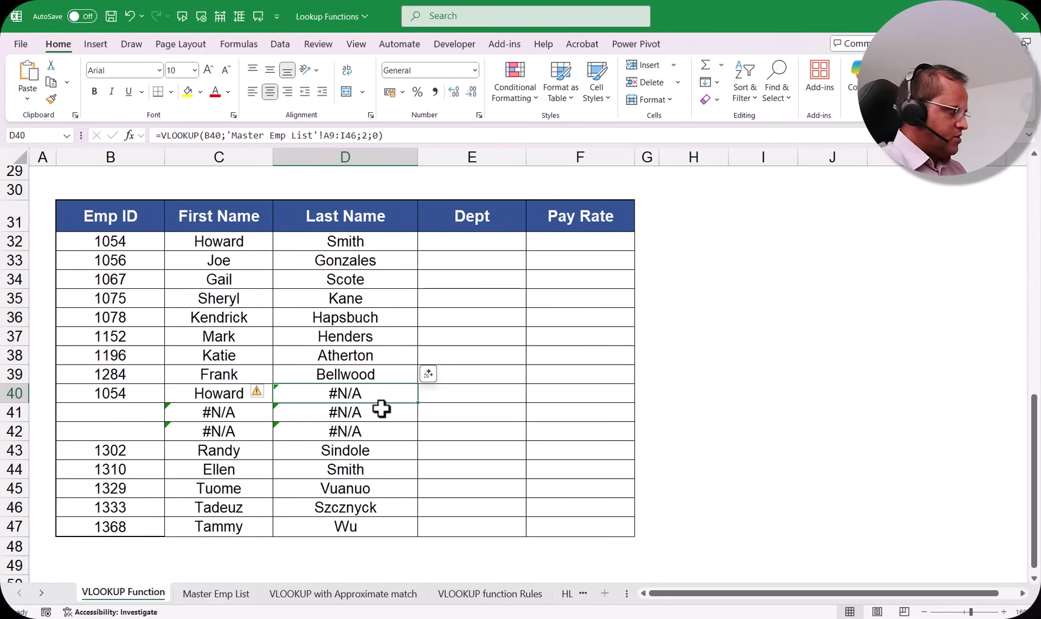
pyautogui.doubleClick(355, 393)
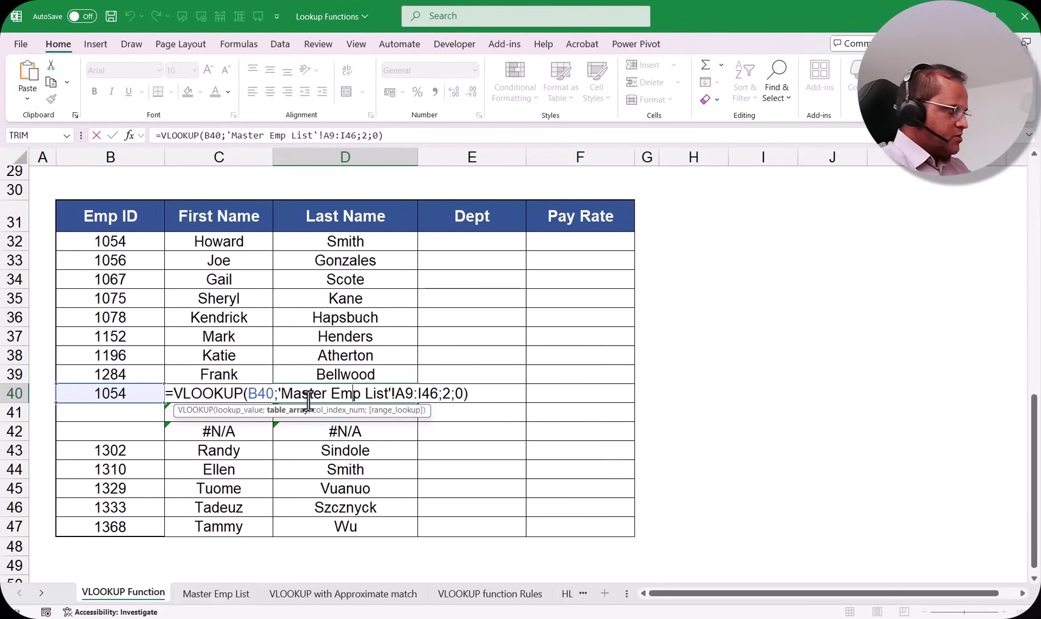
pyautogui.press('Return')
pyautogui.click(375, 395)
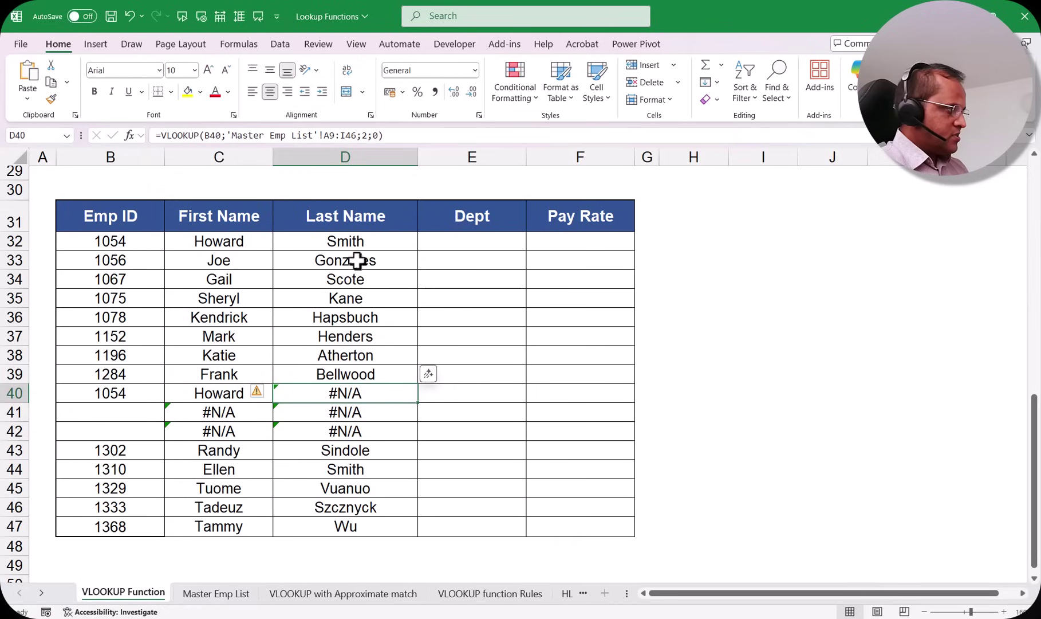
# Inspect the Master Emp List range used by the Last Name formulas in D32 and D33.
pyautogui.click(356, 241)
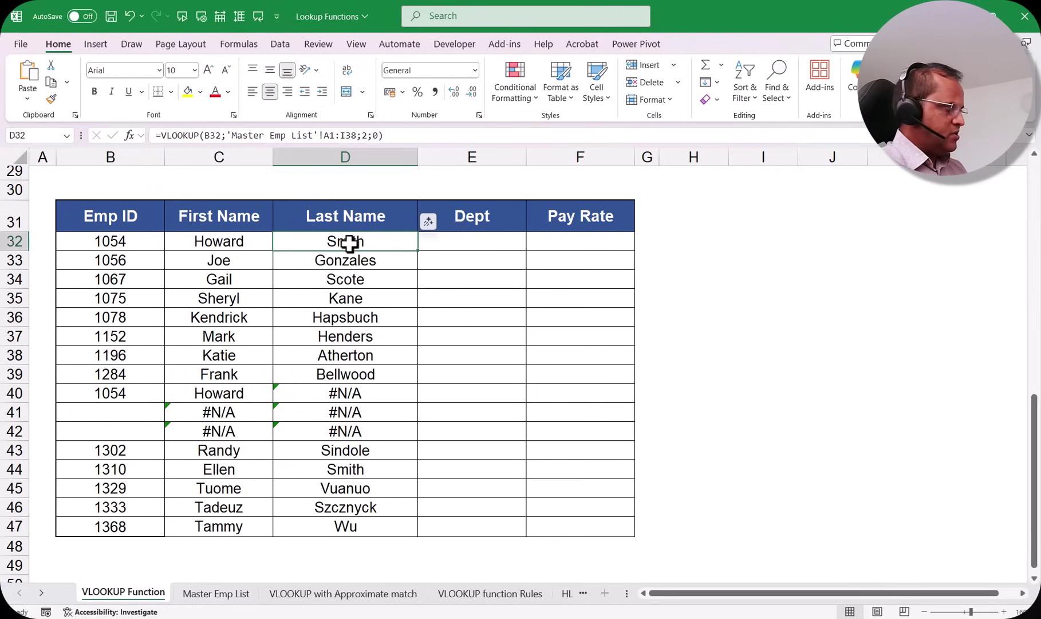
pyautogui.doubleClick(350, 243)
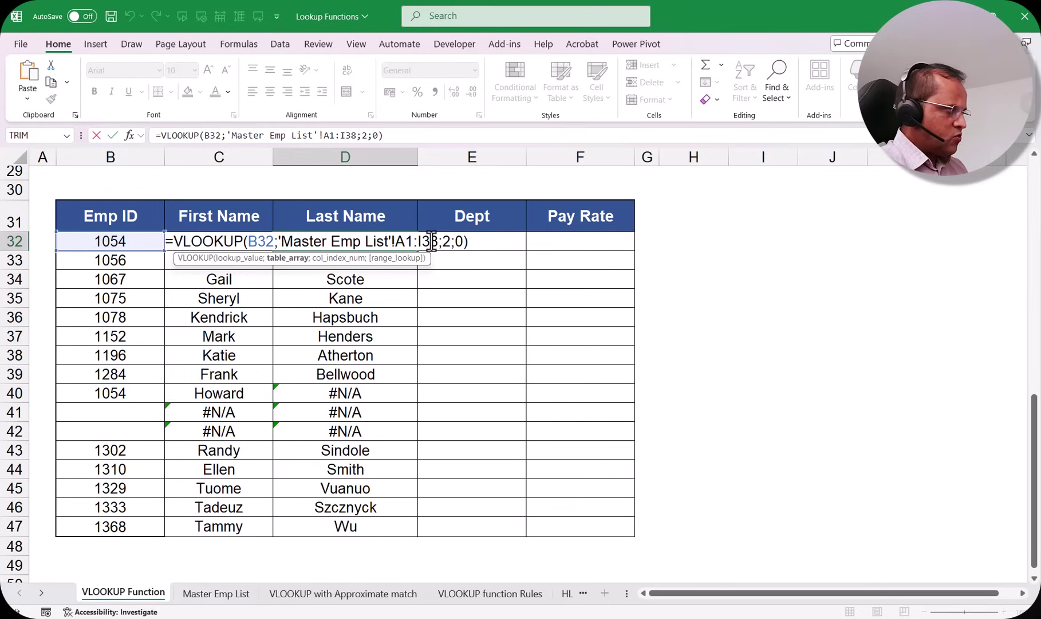
pyautogui.press('Return')
pyautogui.click(349, 259)
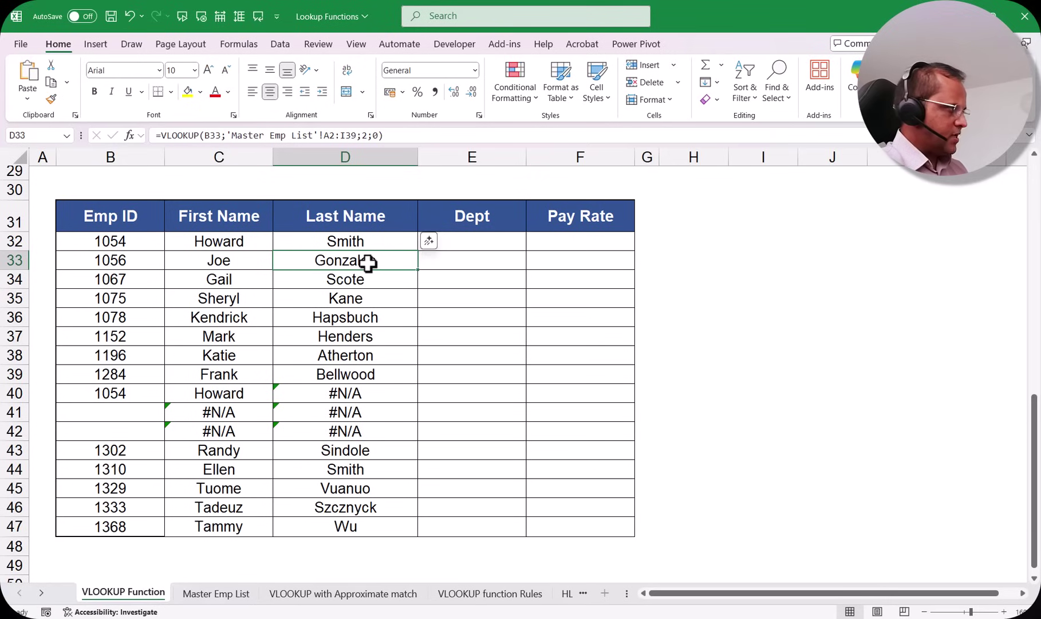
pyautogui.doubleClick(367, 262)
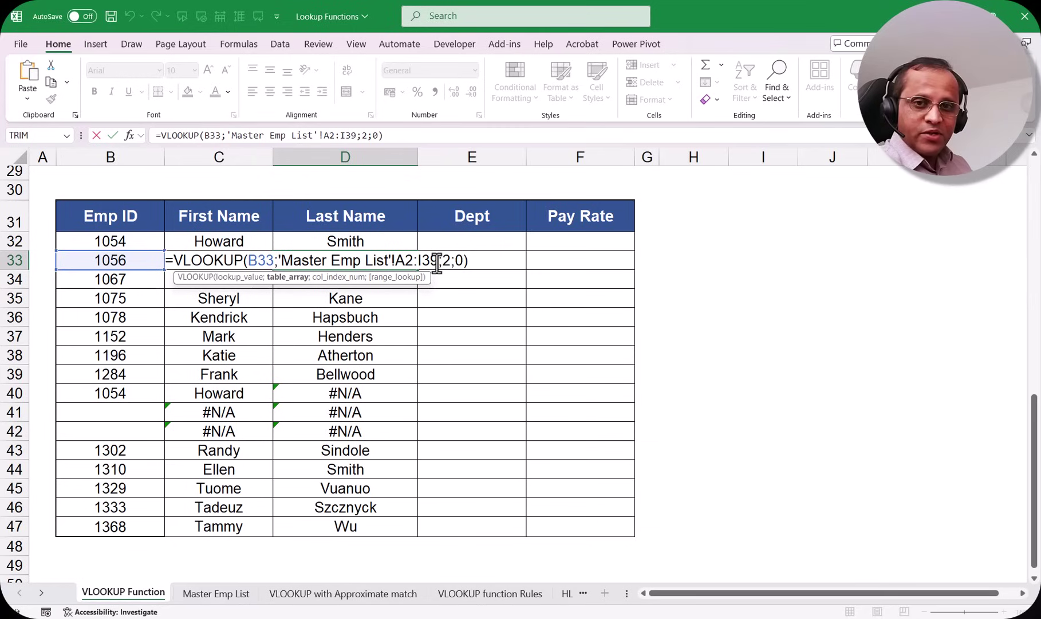
pyautogui.click(404, 247)
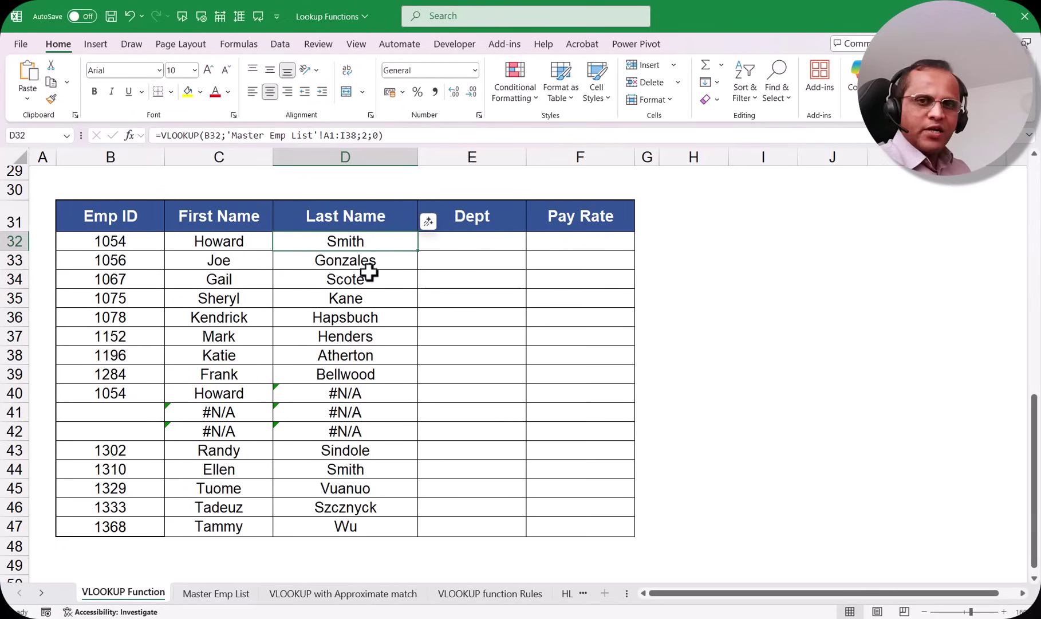
# Compare the table array references row by row in the Last Name formulas from D32 to D34.
pyautogui.doubleClick(367, 242)
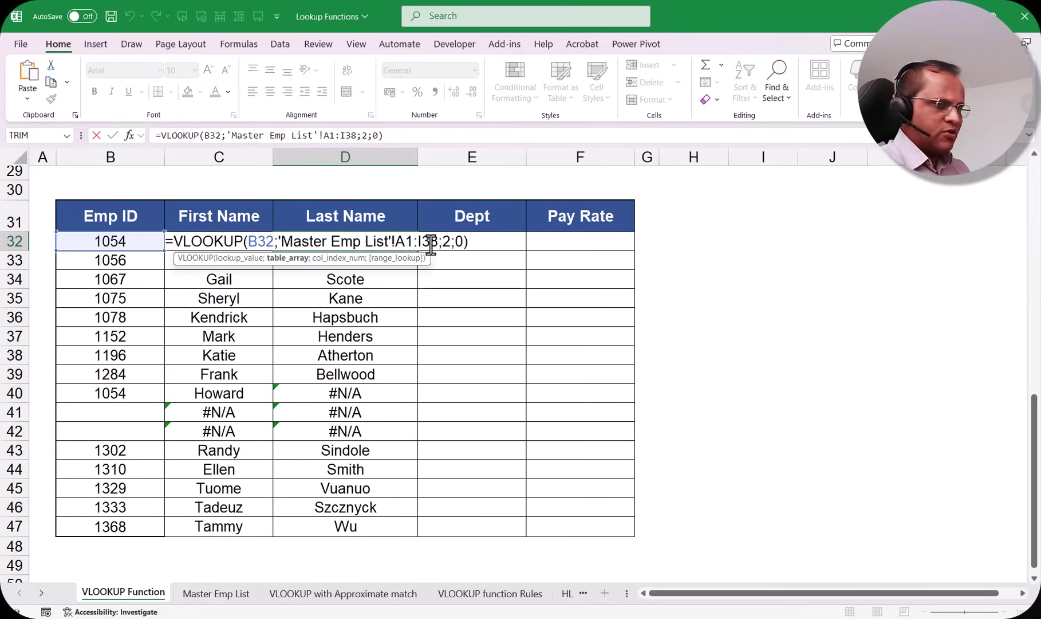
pyautogui.press('Return')
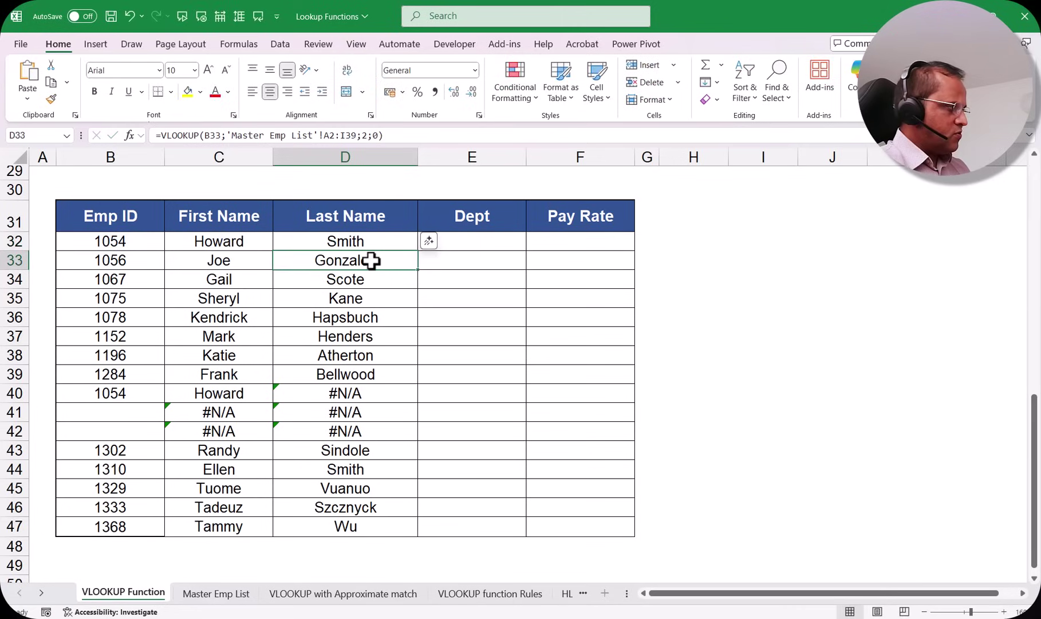
pyautogui.doubleClick(418, 261)
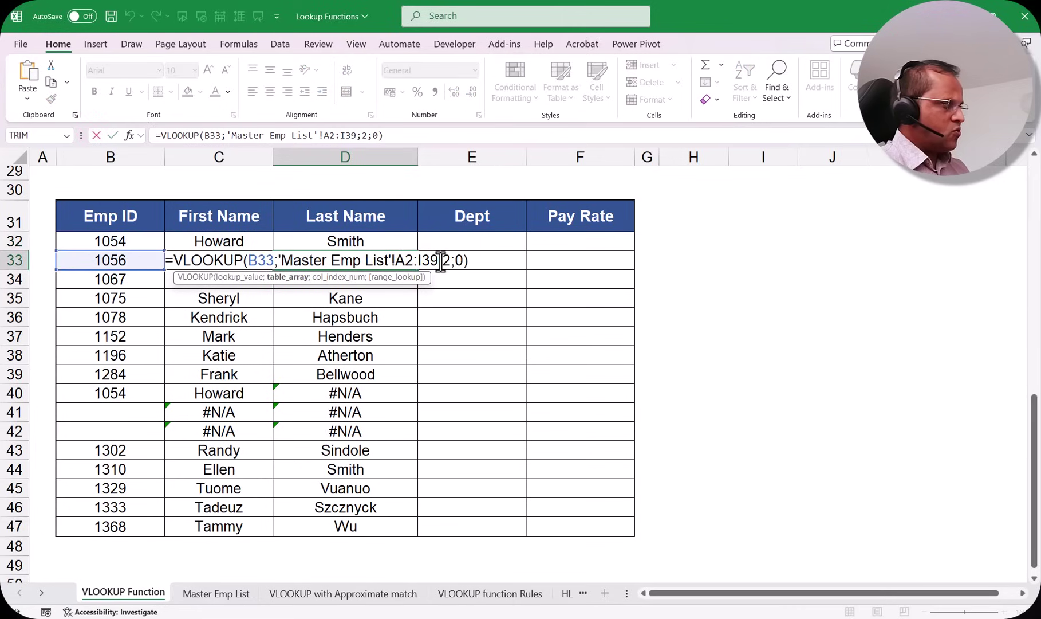
pyautogui.press('Return')
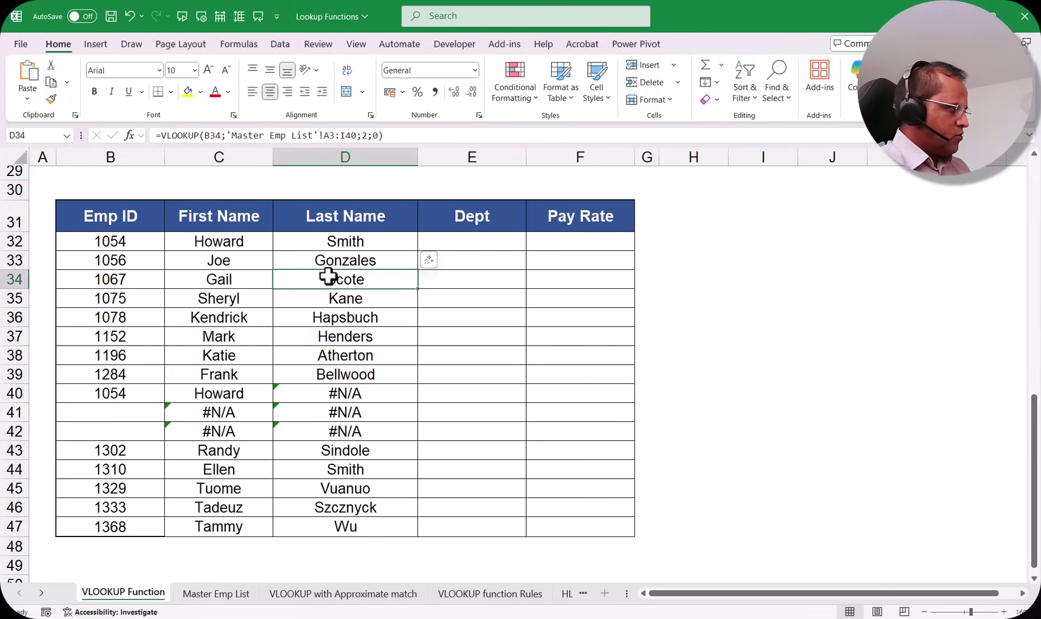
pyautogui.doubleClick(361, 281)
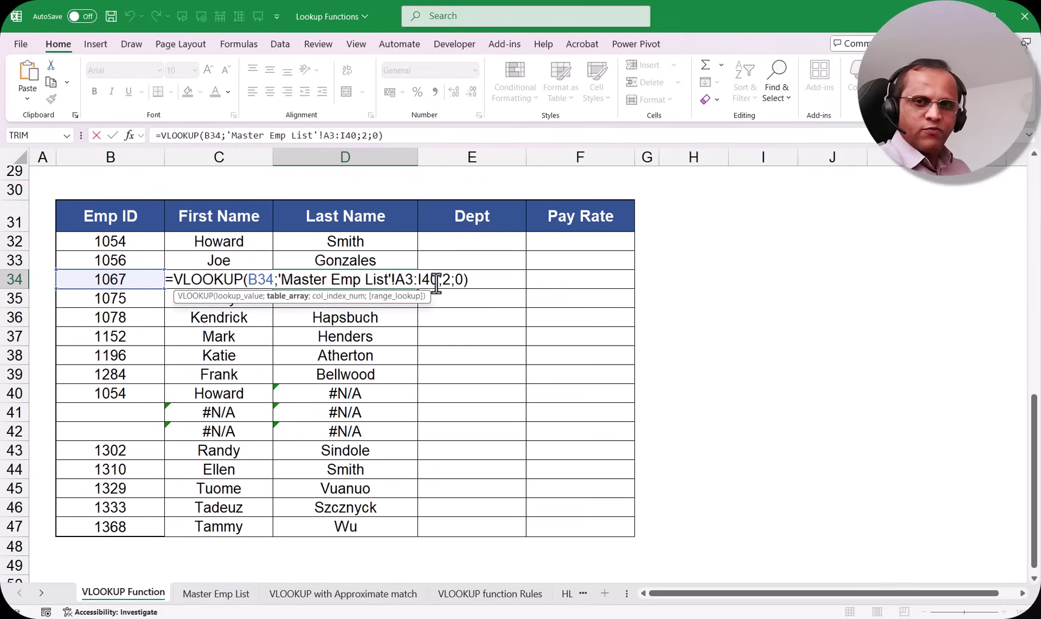
pyautogui.press('Return')
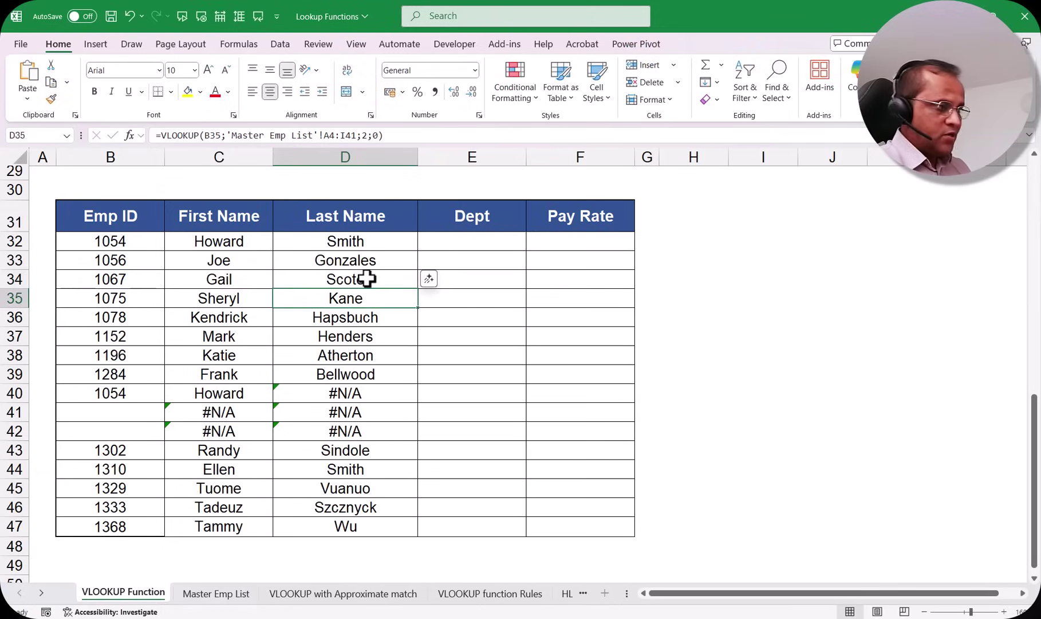
# Review the source table on the Master Emp List sheet and return to the VLOOKUP Function sheet.
pyautogui.click(216, 592)
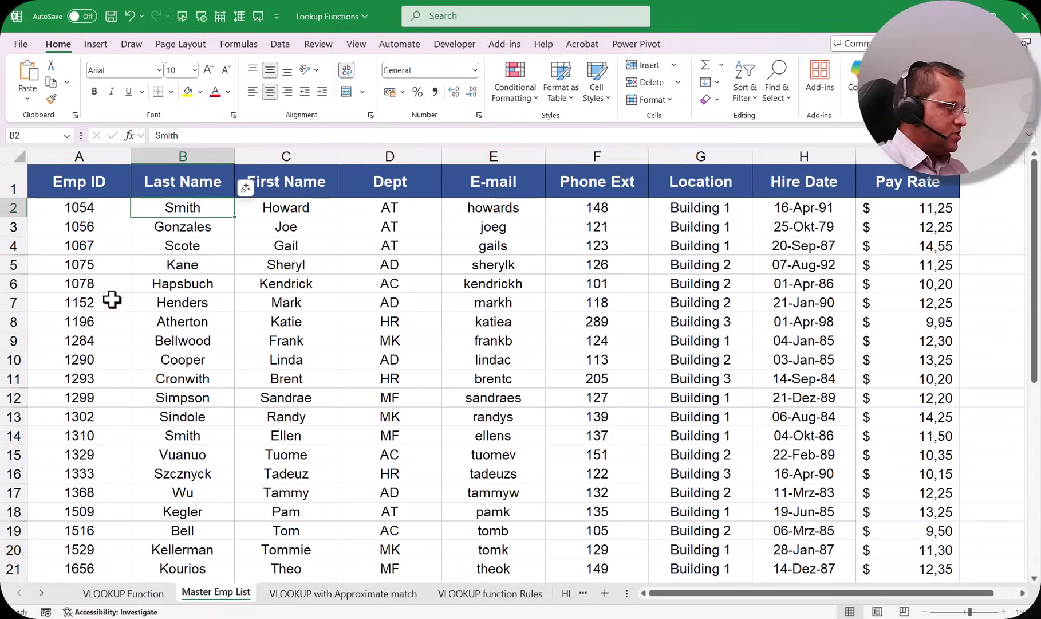
pyautogui.click(123, 593)
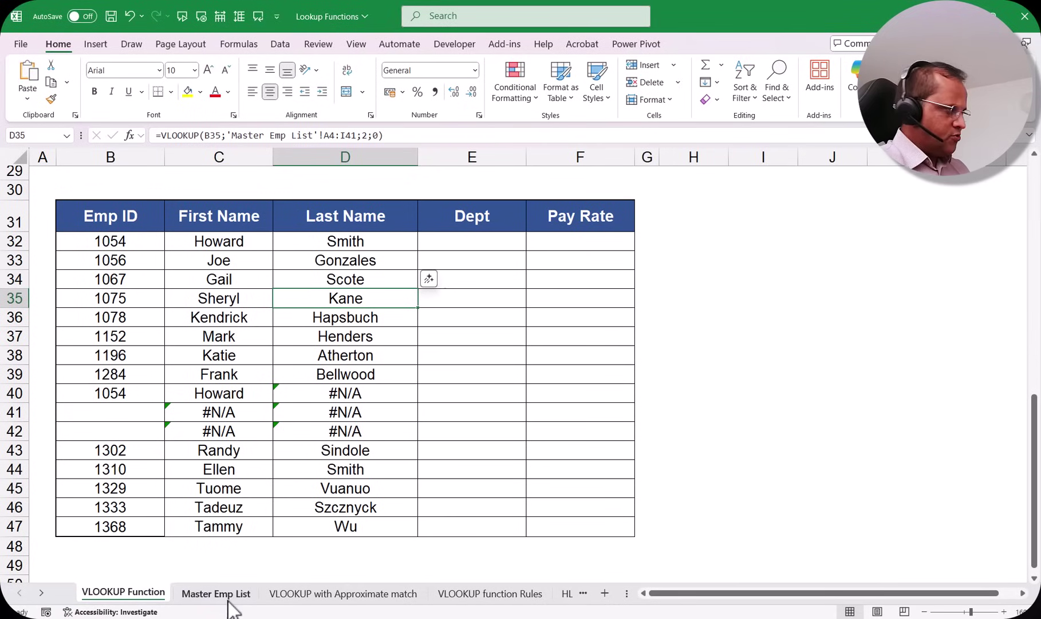
pyautogui.click(226, 599)
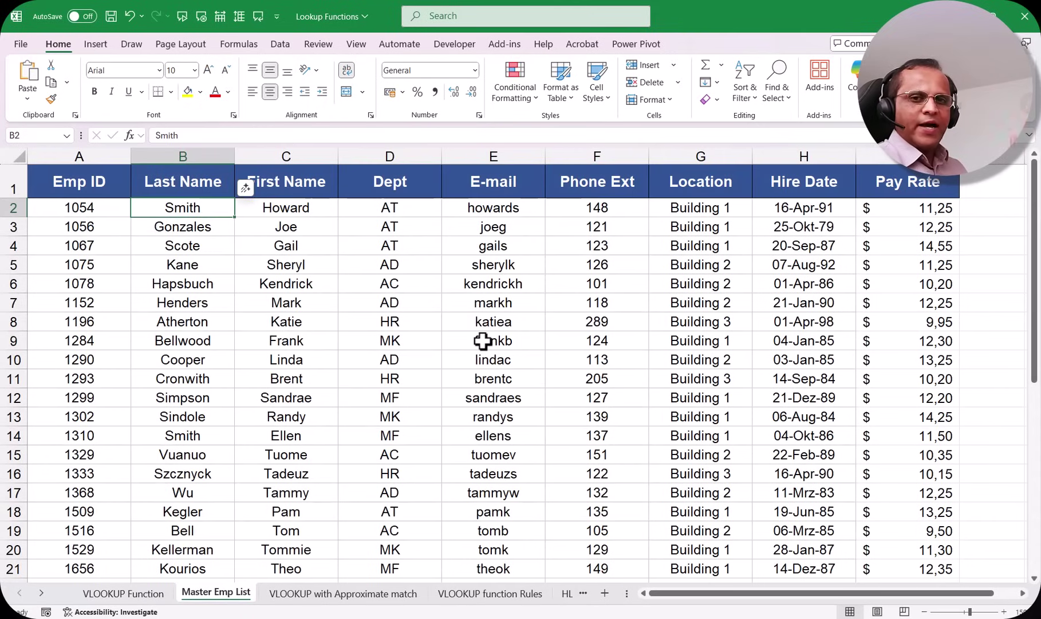
pyautogui.click(125, 594)
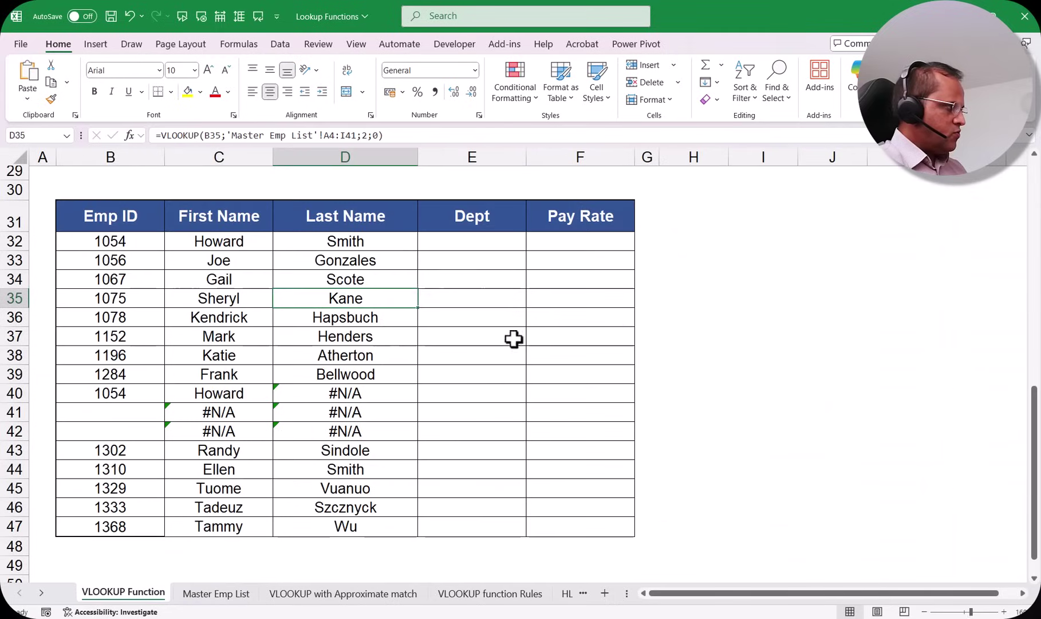
# Make the table array in D32's VLOOKUP absolute as $A$1:$I$38 and fill the formula down through D47.
pyautogui.click(347, 241)
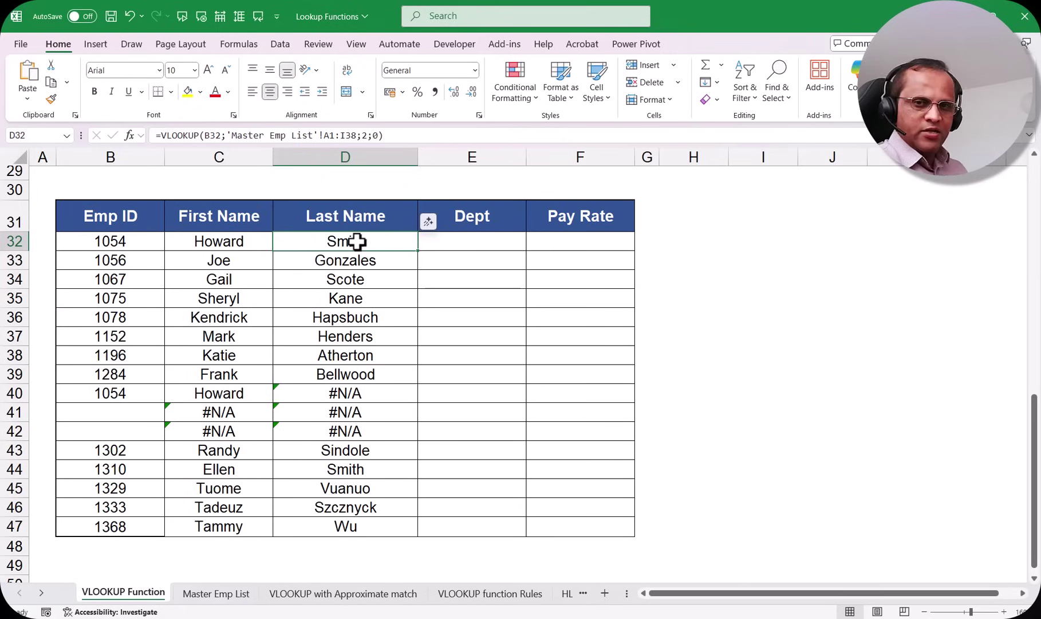
pyautogui.doubleClick(357, 241)
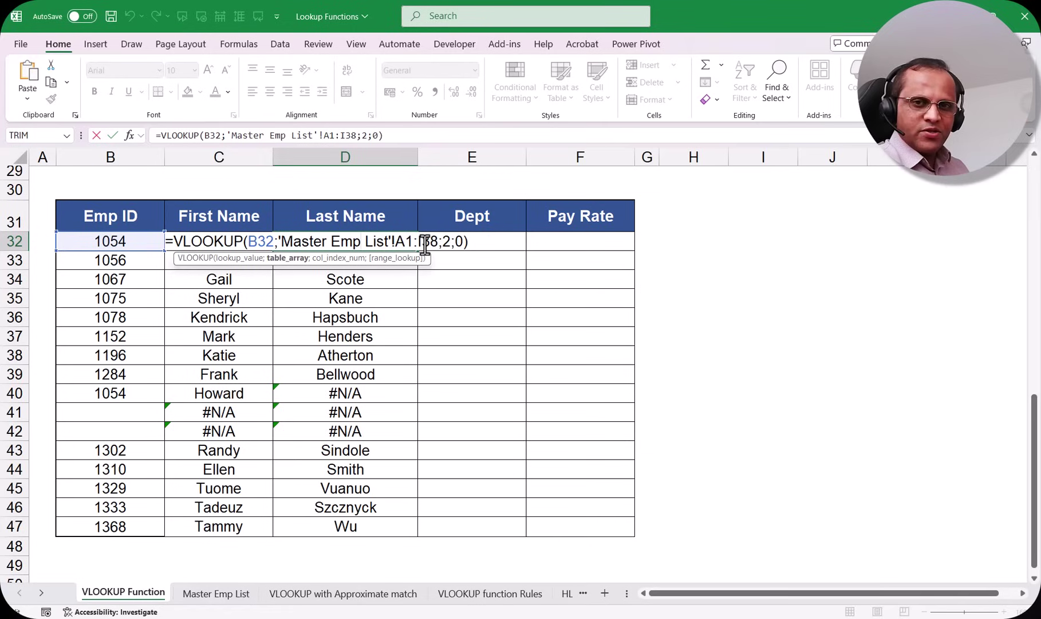
pyautogui.click(411, 233)
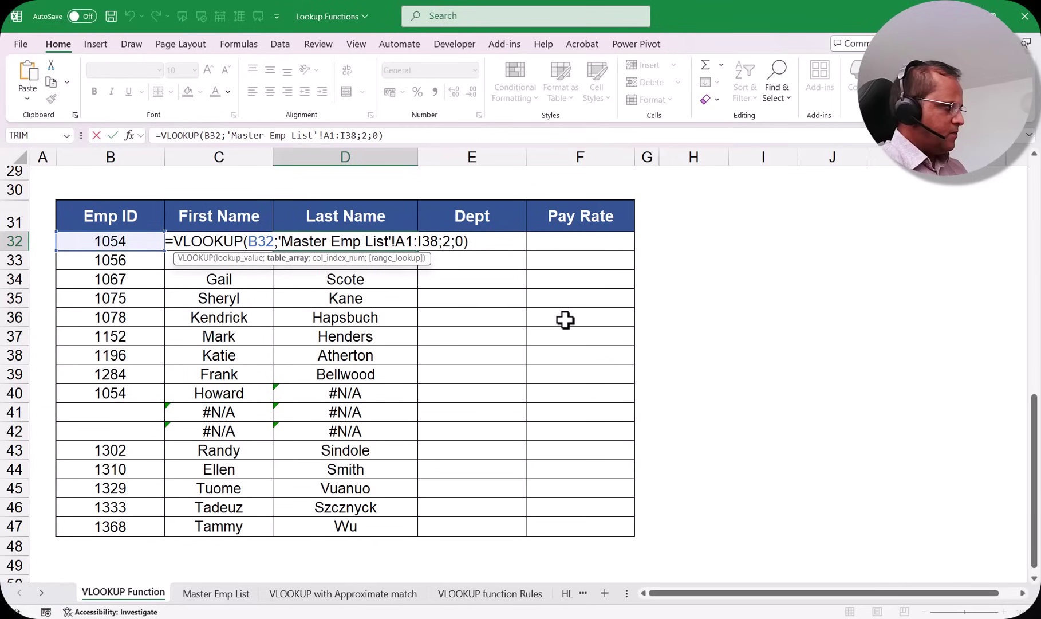
pyautogui.press('F4')
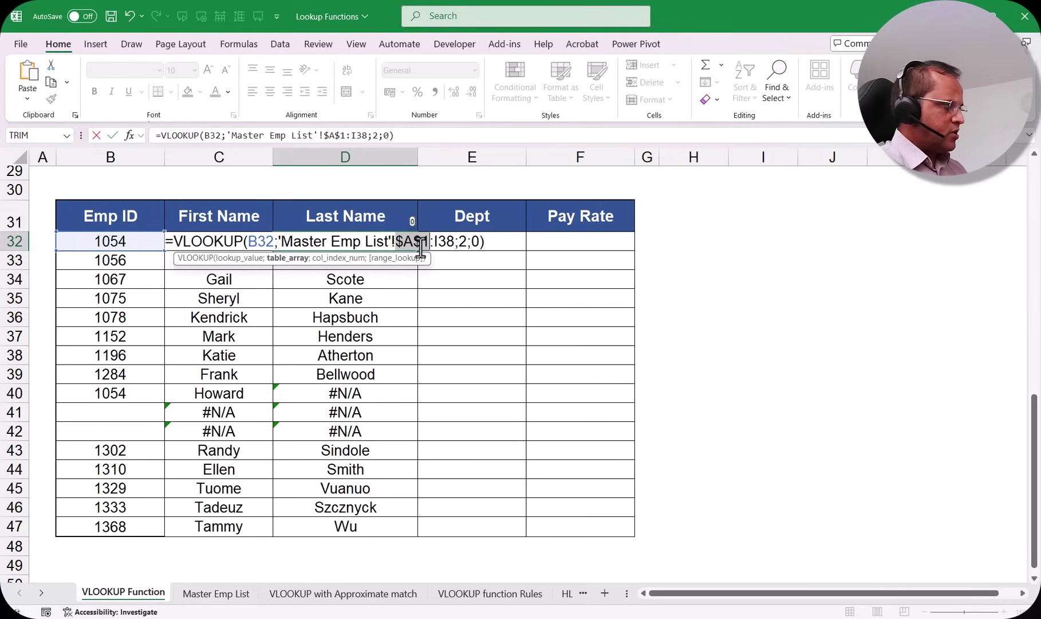
pyautogui.click(438, 242)
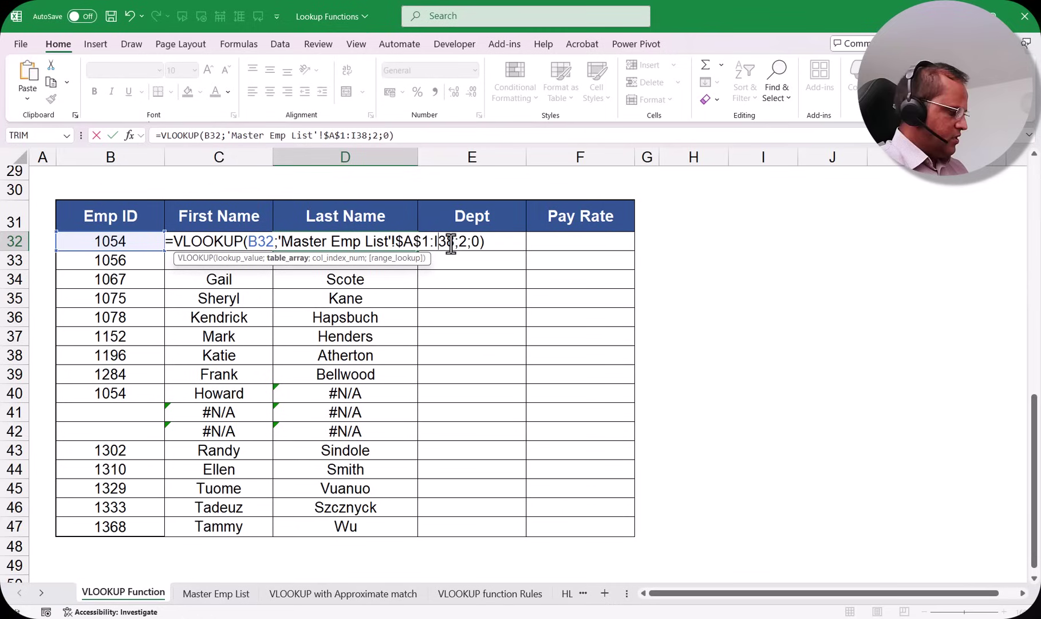
pyautogui.press('F4')
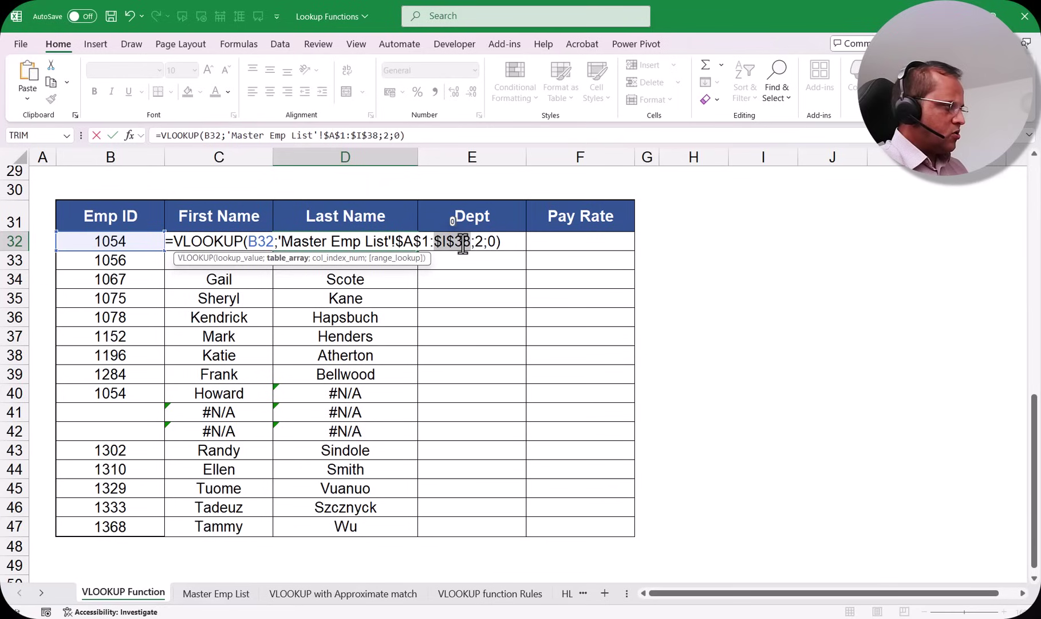
pyautogui.hotkey('ctrl', 'Return')
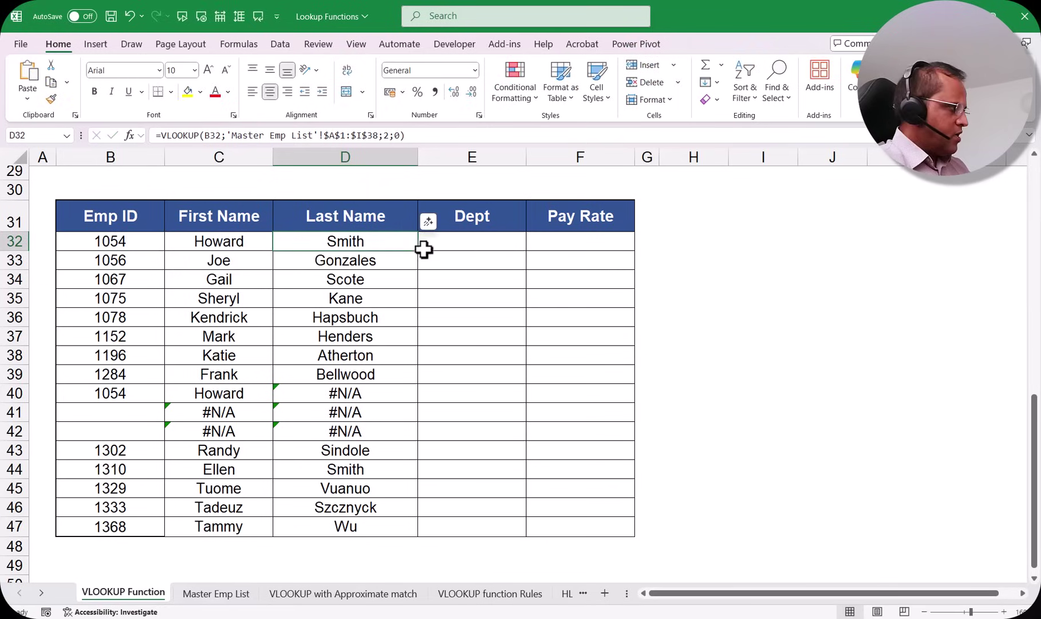
pyautogui.moveTo(418, 250); pyautogui.dragTo(419, 530)
# Check the table array reference in the refilled Last Name formula in D40.
pyautogui.click(319, 392)
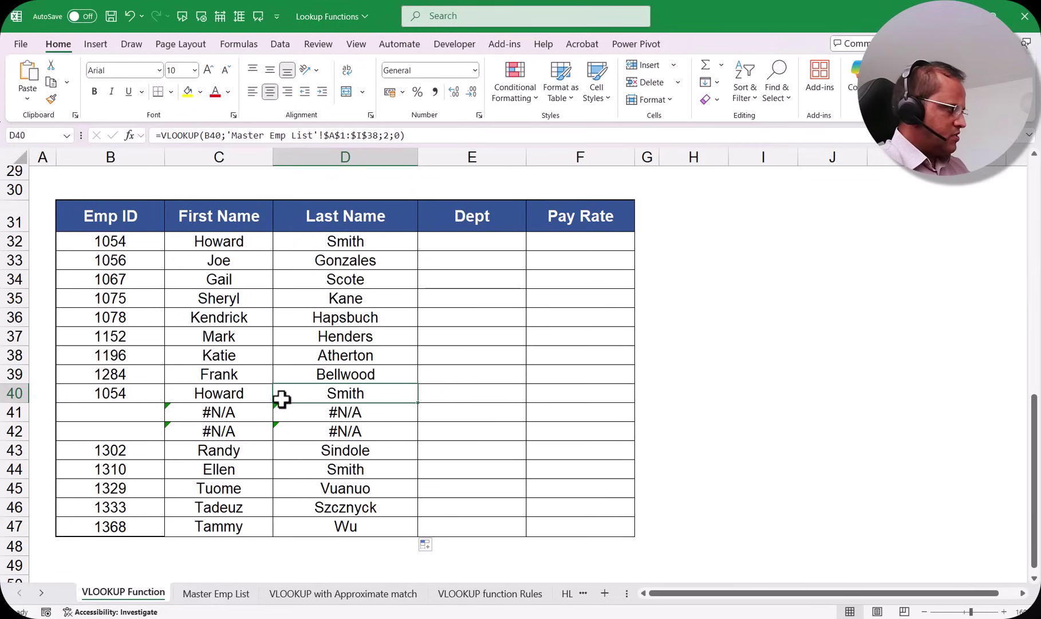
pyautogui.doubleClick(353, 394)
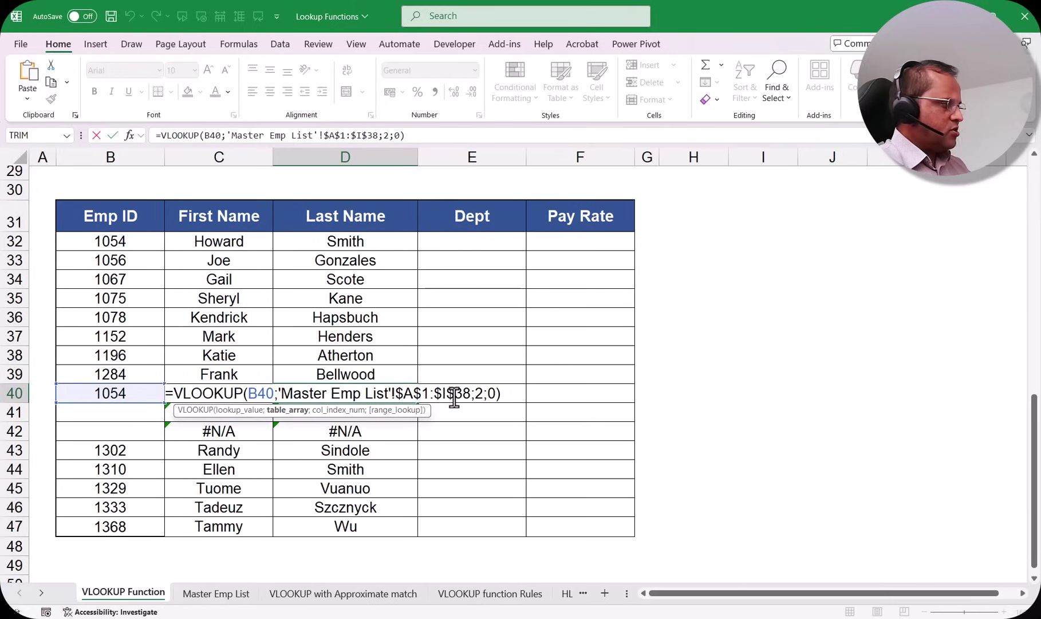
pyautogui.hotkey('ctrl', 'Return')
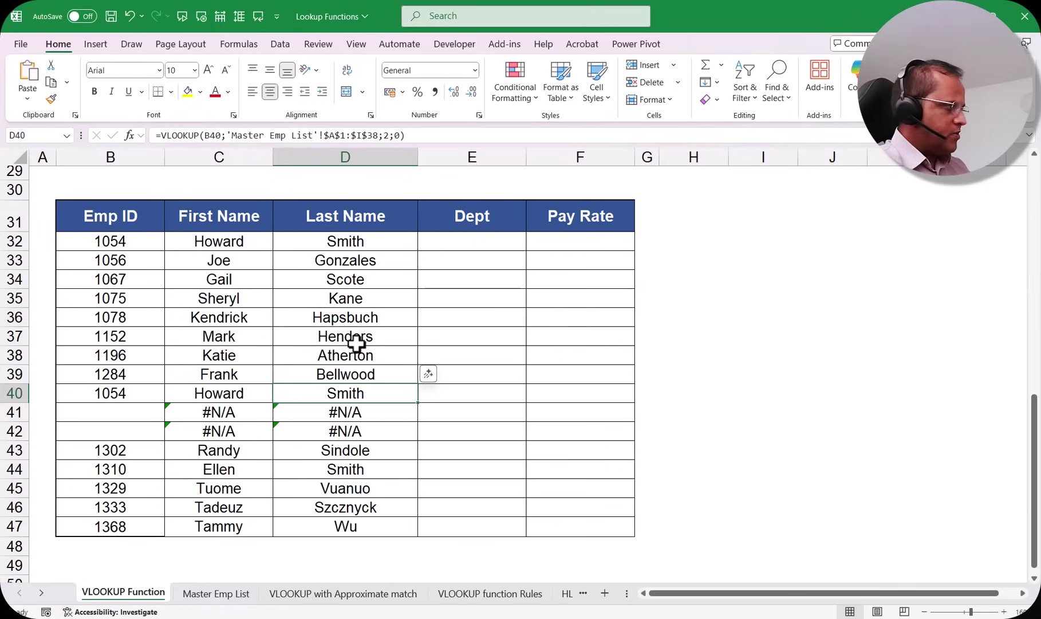
# Inspect the table array and column index arguments of the VLOOKUP formula in D32, leaving the formula as it is.
pyautogui.click(449, 246)
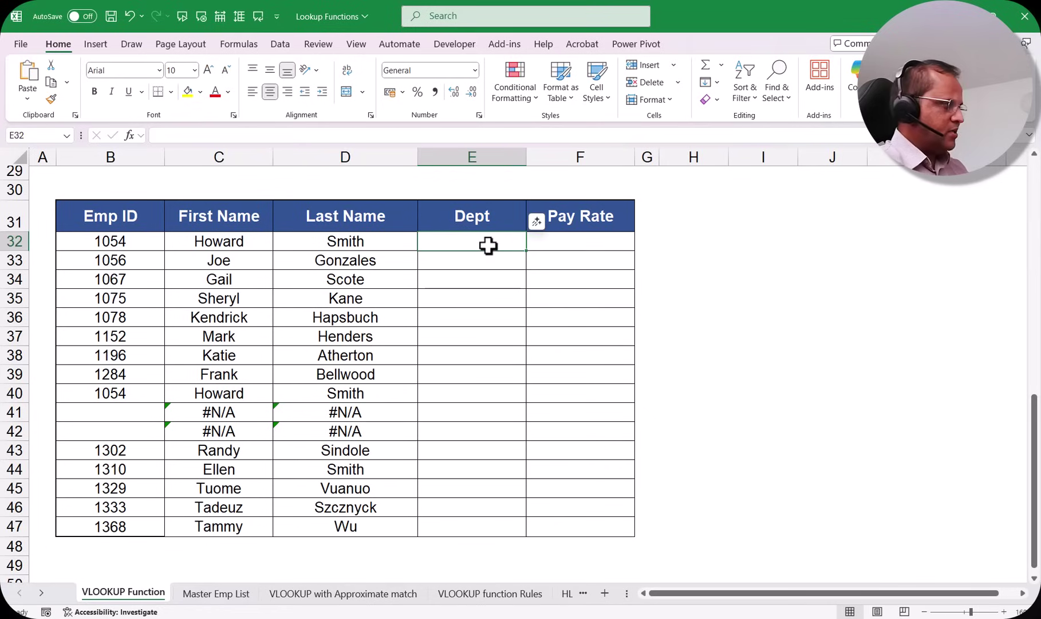
pyautogui.click(355, 244)
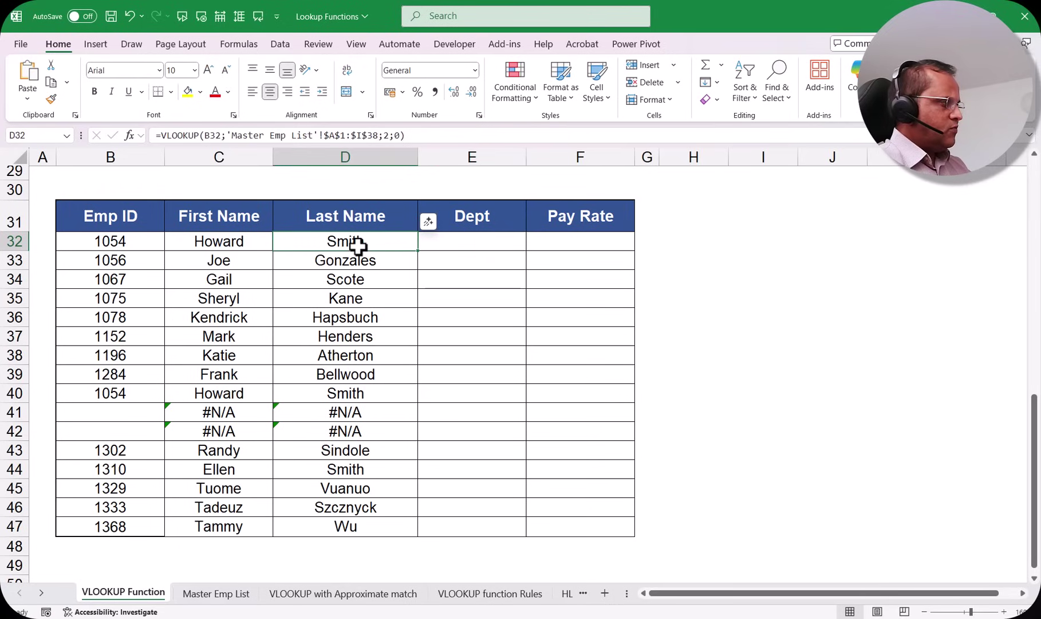
pyautogui.doubleClick(354, 245)
pyautogui.click(363, 241)
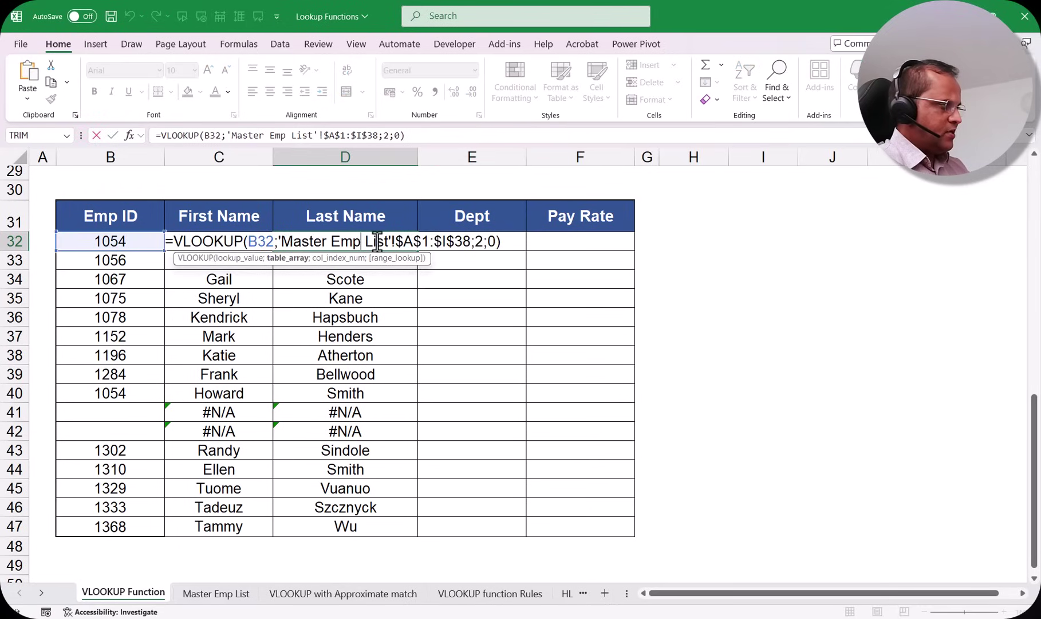
pyautogui.click(476, 241)
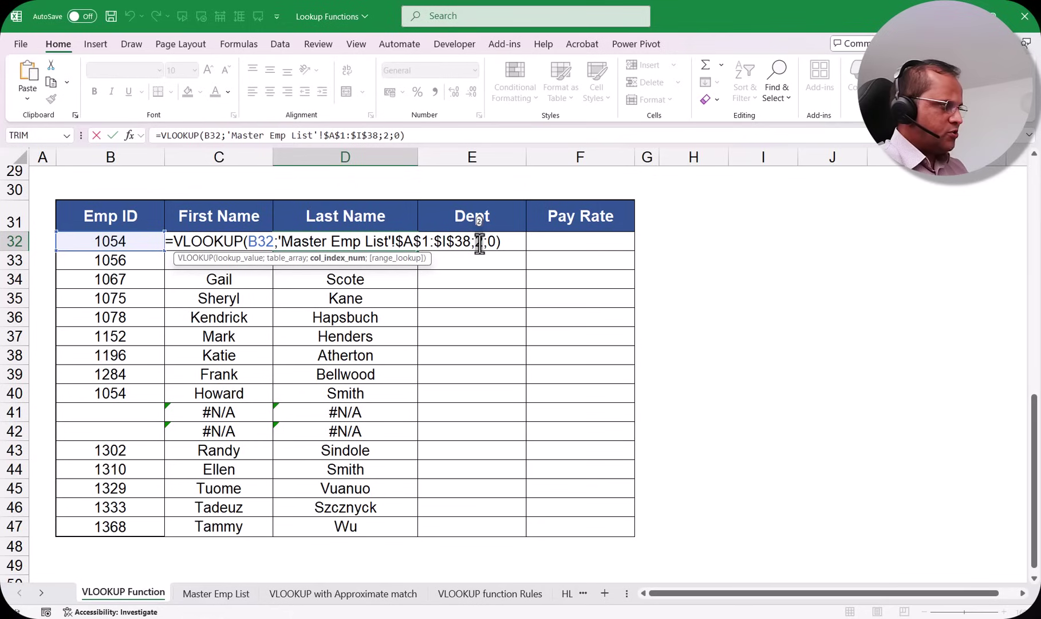
pyautogui.press('Return')
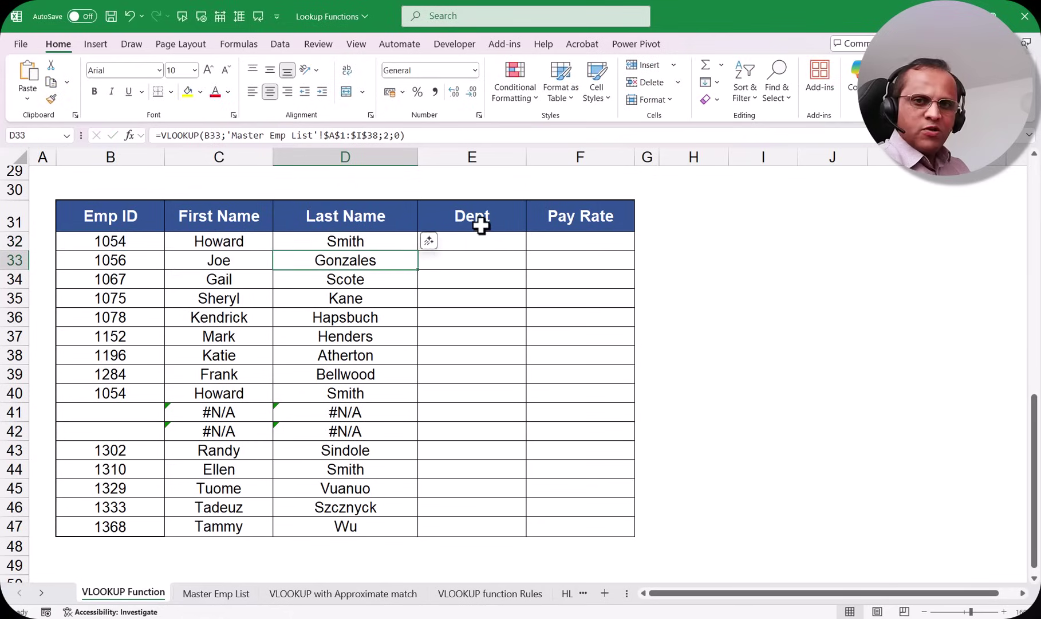
# Locate the Dept and Pay Rate columns on the Master Emp List sheet and return to the VLOOKUP Function sheet.
pyautogui.click(229, 595)
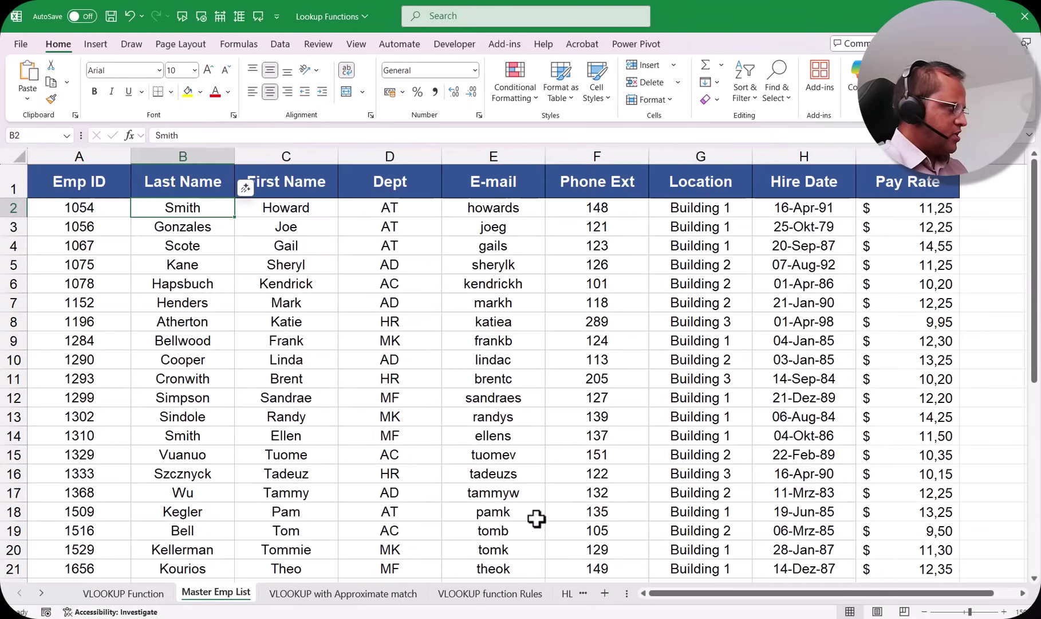
pyautogui.click(417, 197)
pyautogui.hotkey('ctrl', 'space')
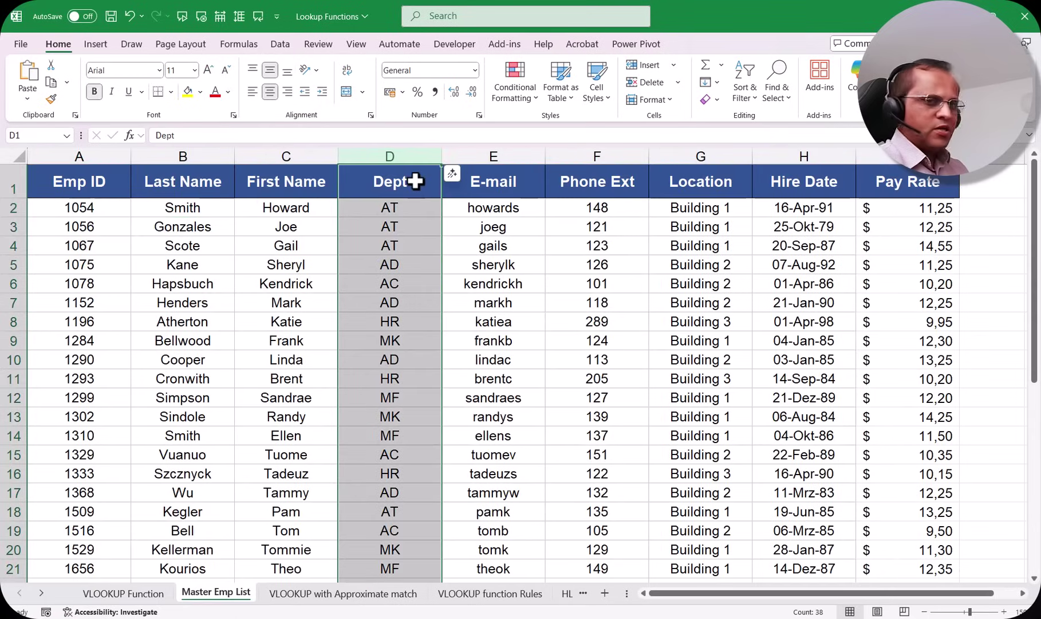
pyautogui.press('Right')
pyautogui.press('Right')
pyautogui.press('Right')
pyautogui.press('Right')
pyautogui.press('Right')
pyautogui.hotkey('ctrl', 'space')
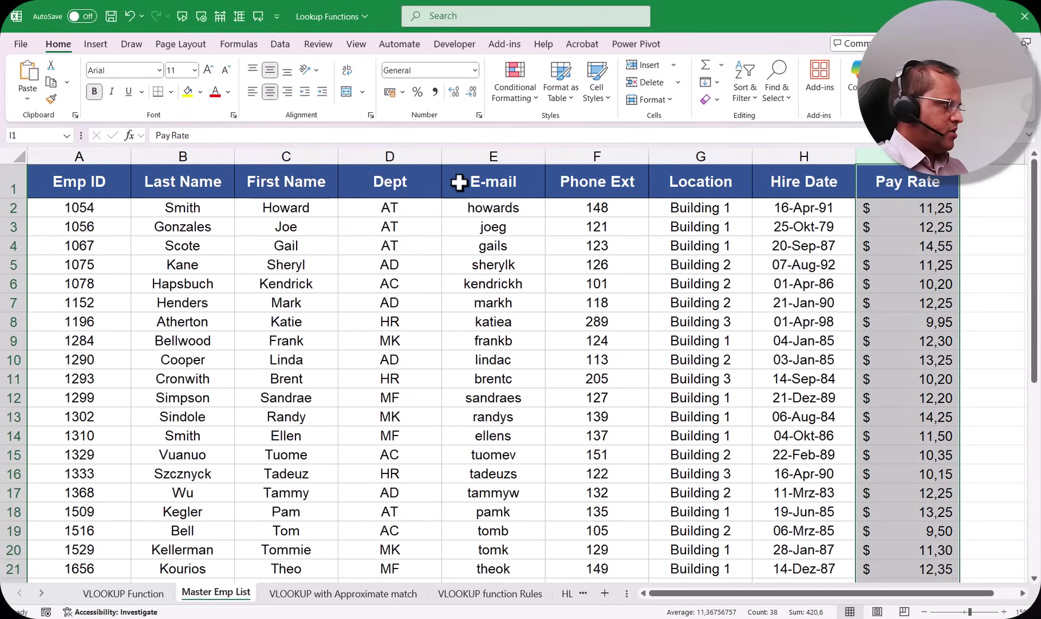
pyautogui.click(123, 592)
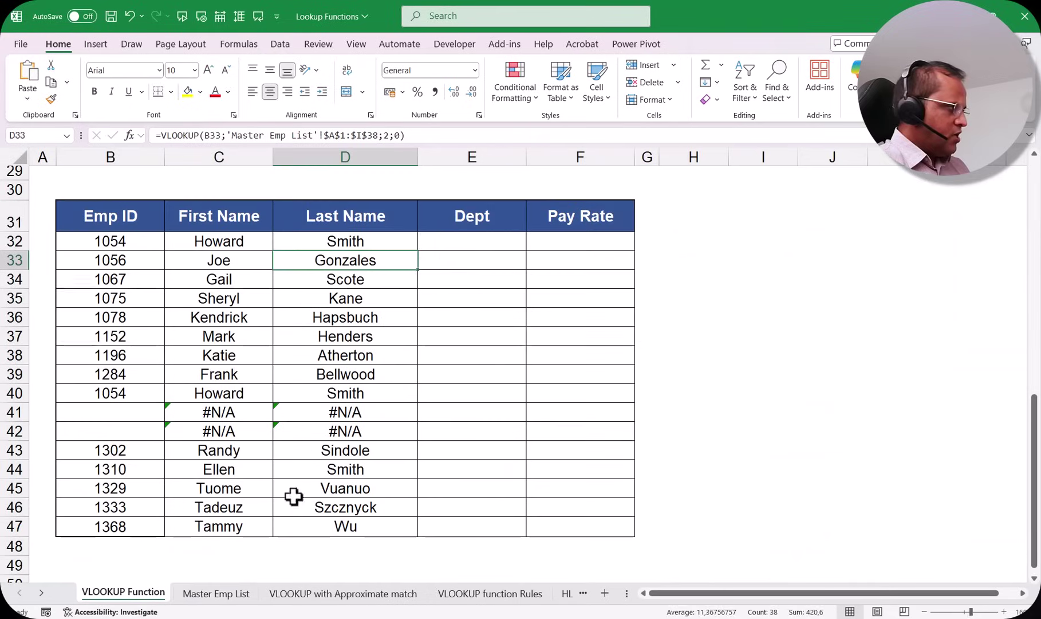
pyautogui.click(472, 243)
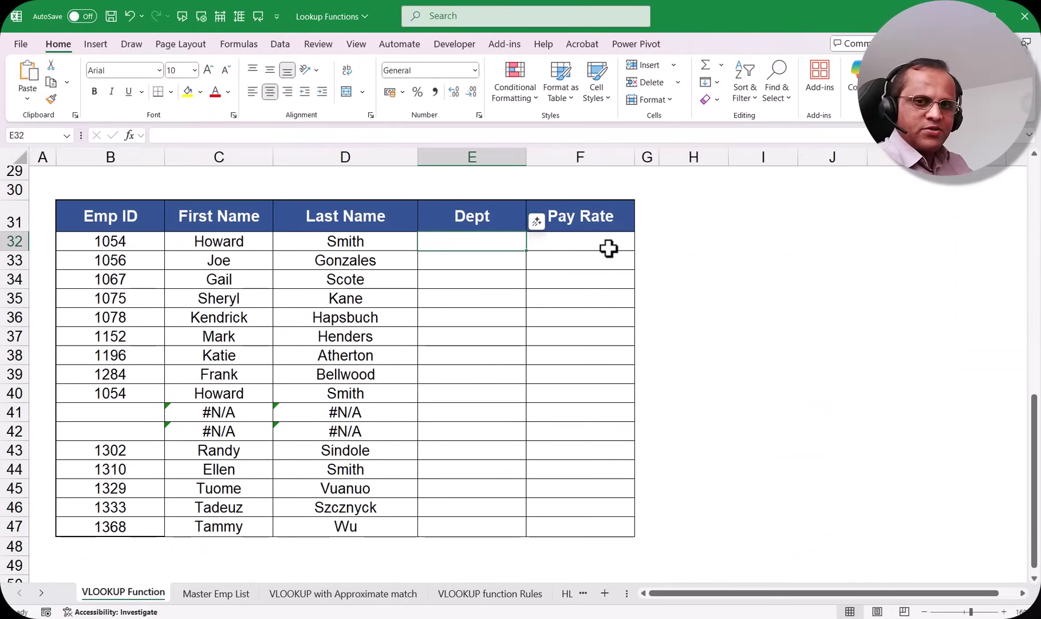
pyautogui.press('Left')
pyautogui.press('Right')
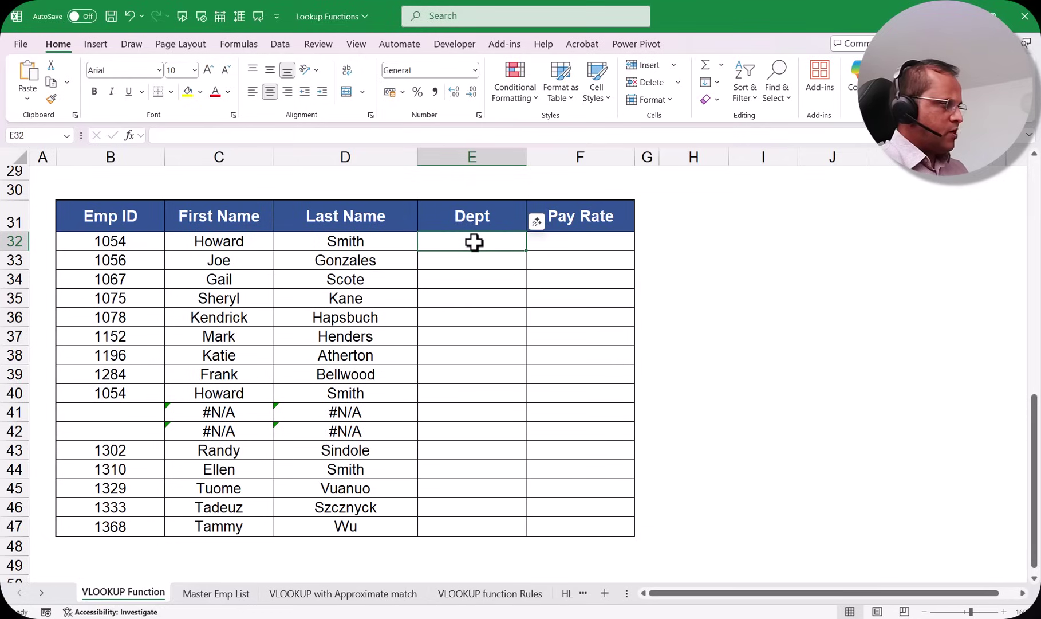
pyautogui.click(583, 246)
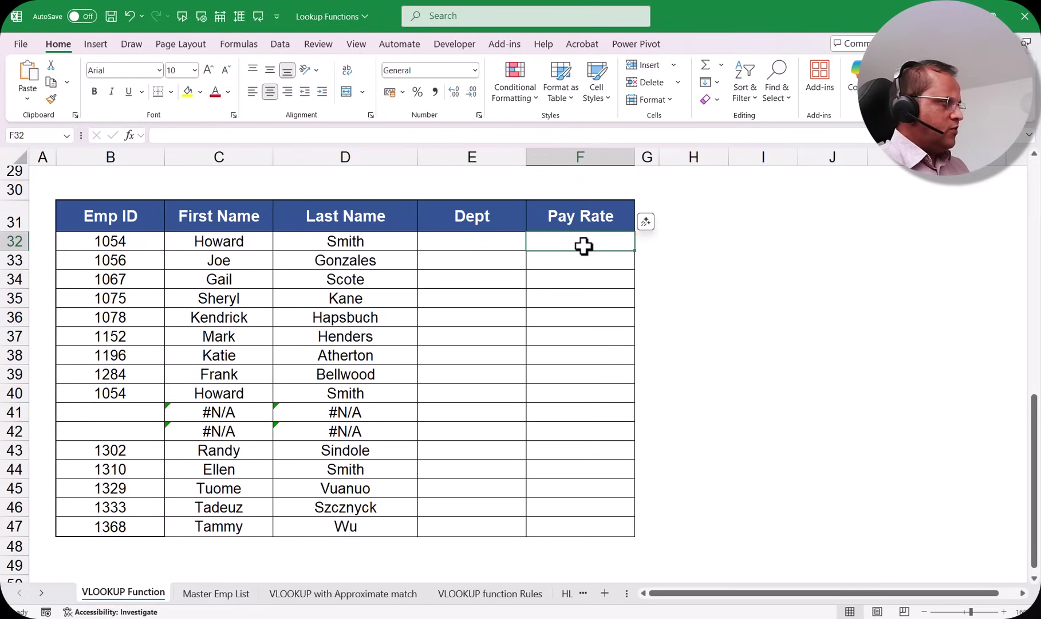